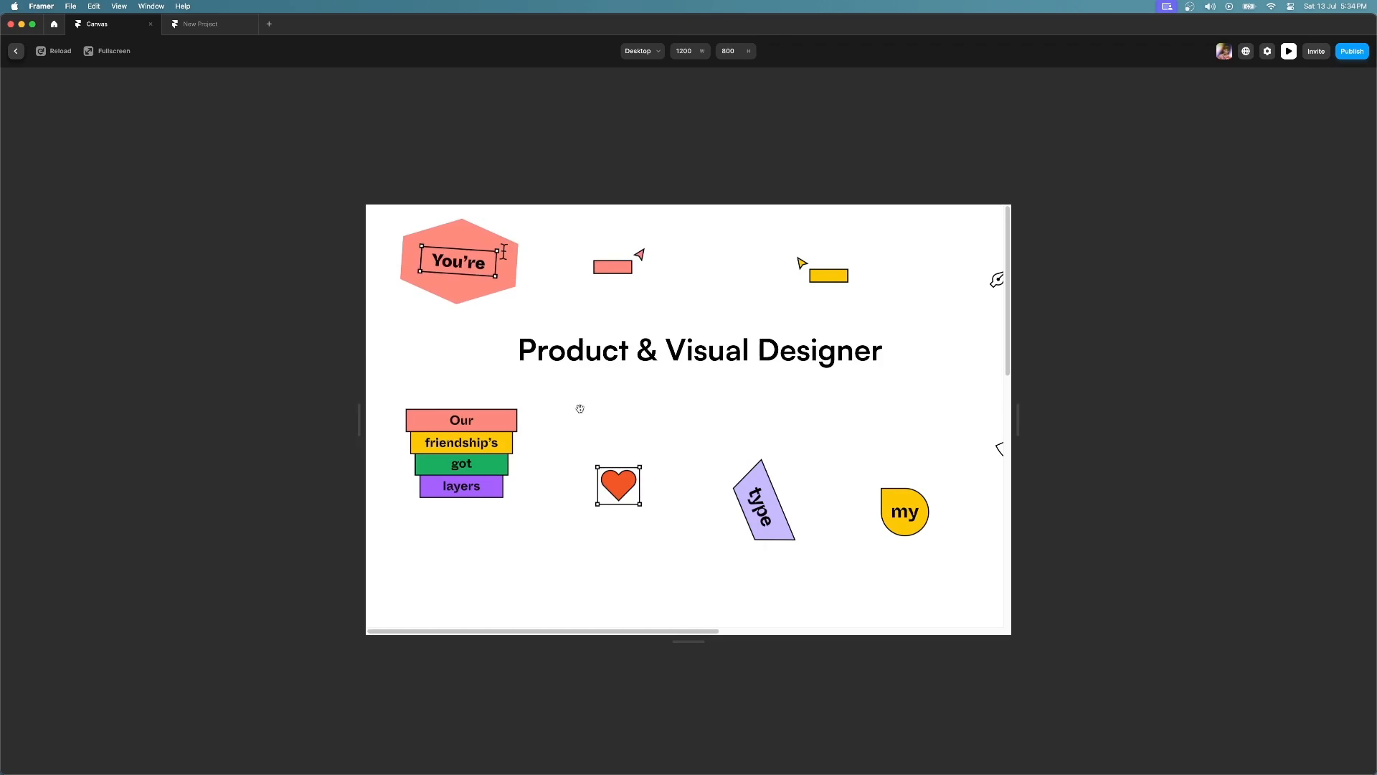
Step: Switch to the New Project file and draw a full-width frame, about 1200 by 414, on the Desktop page
click(212, 29)
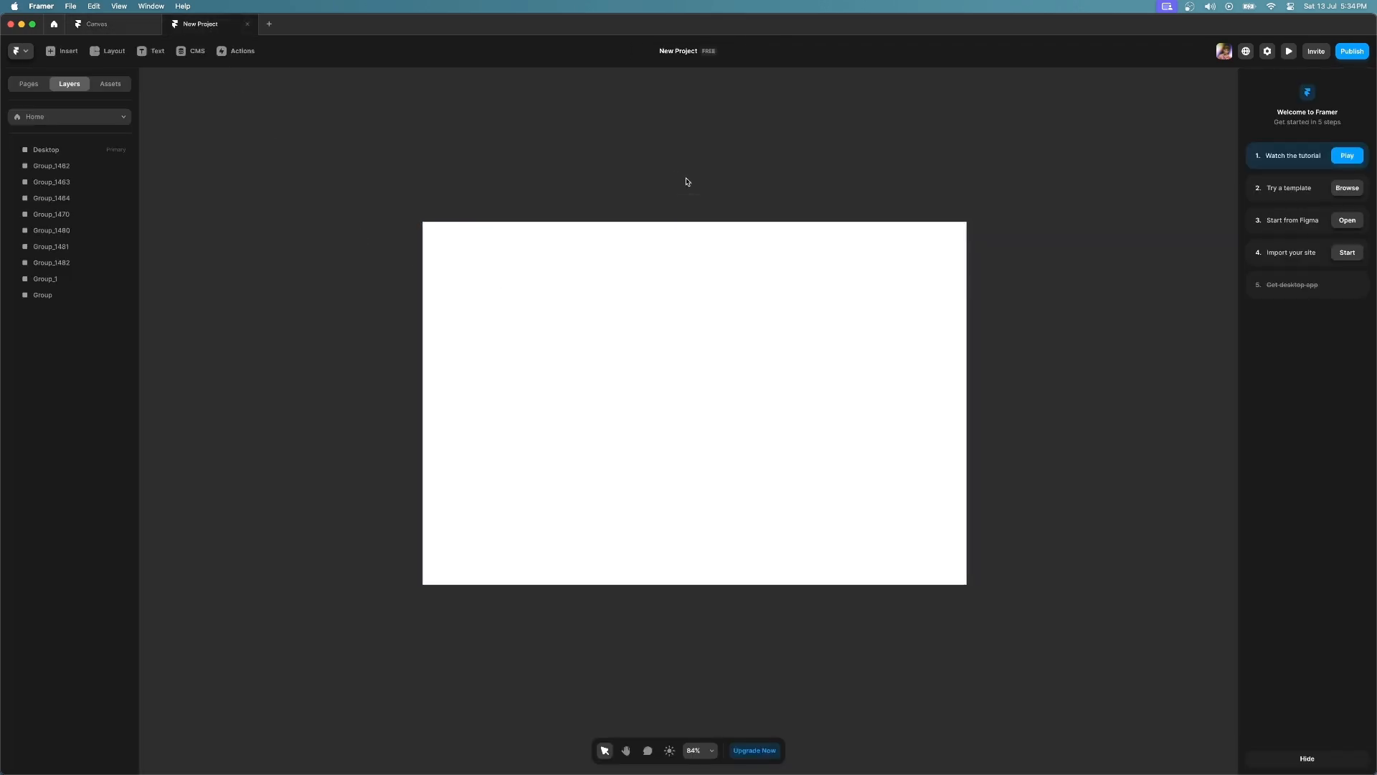
scroll(686, 181, up, 2)
key(f)
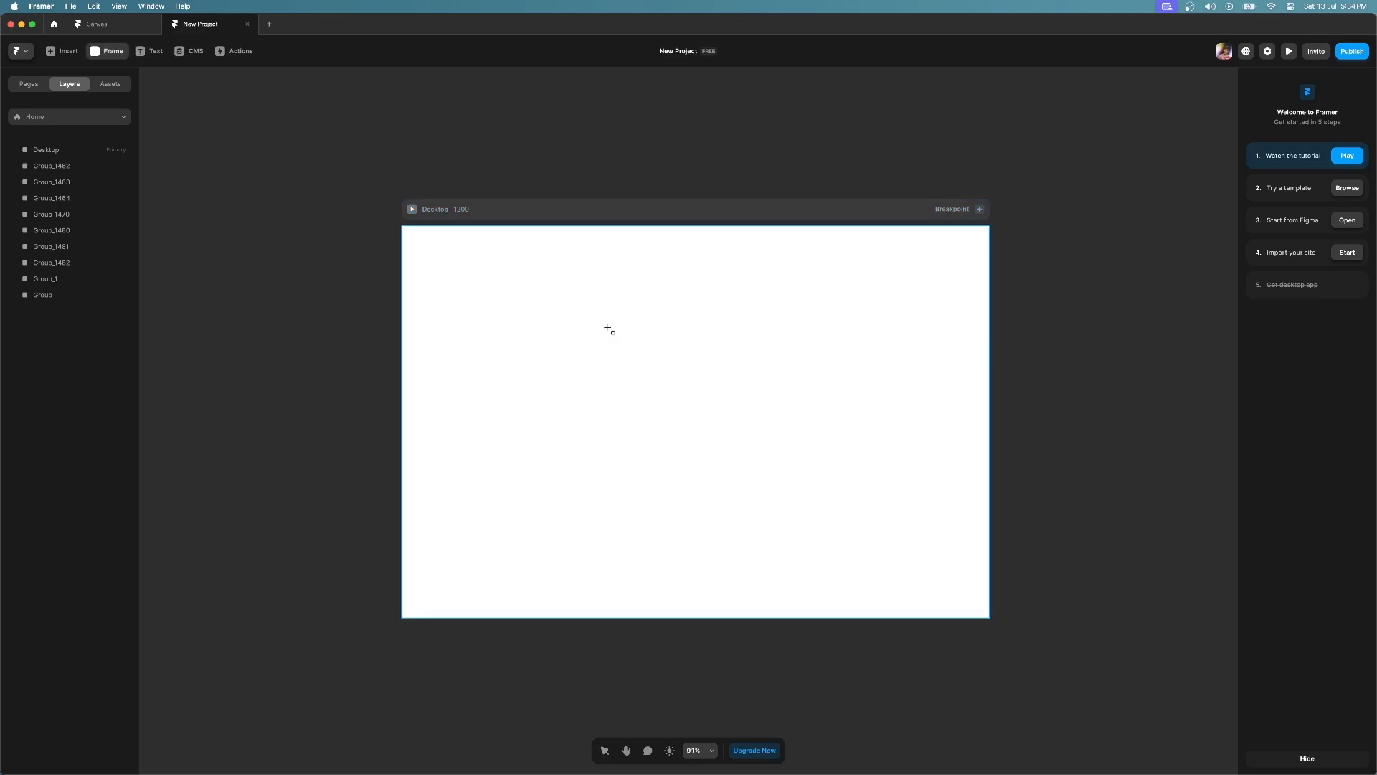
drag(402, 285, 989, 489)
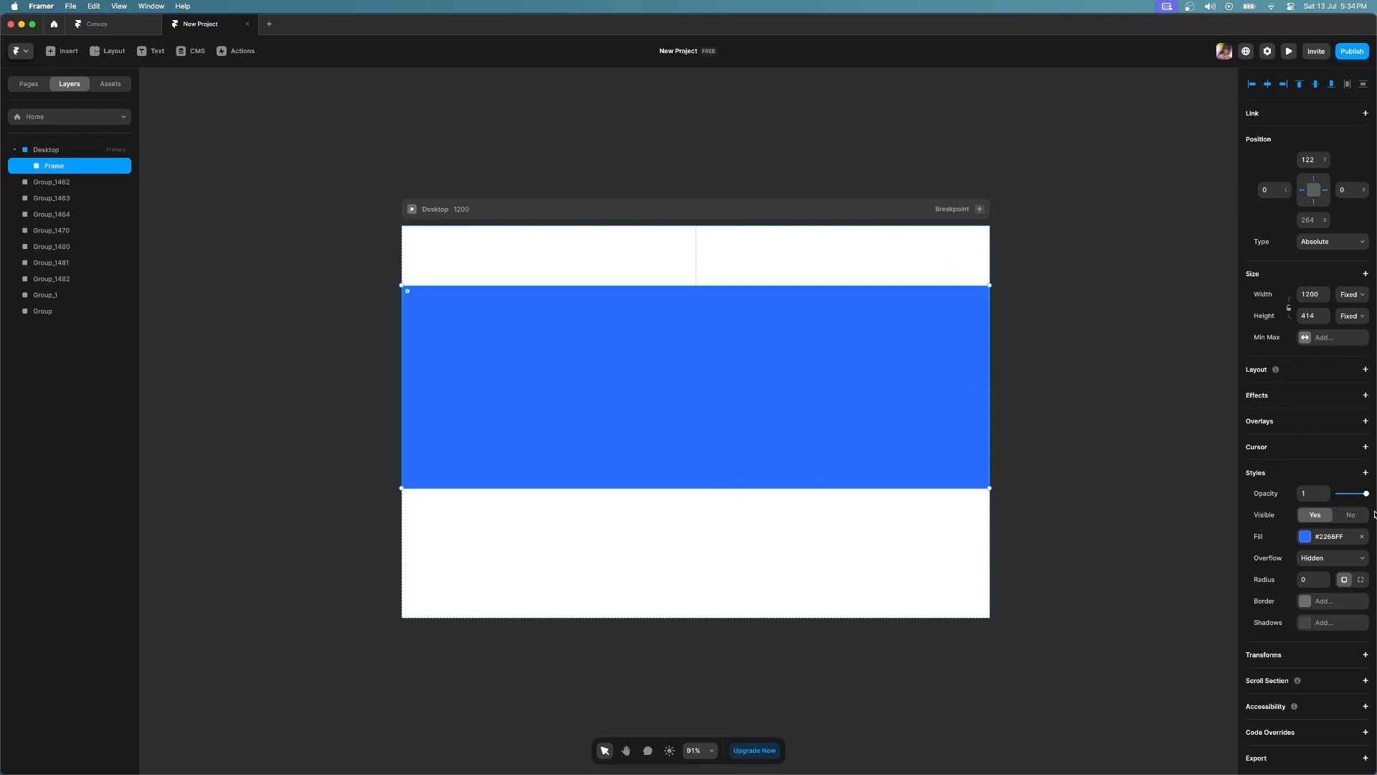
Step: Set the frame's height to the viewport (100vh) and align it to the top of the Desktop page
click(1352, 315)
click(1341, 363)
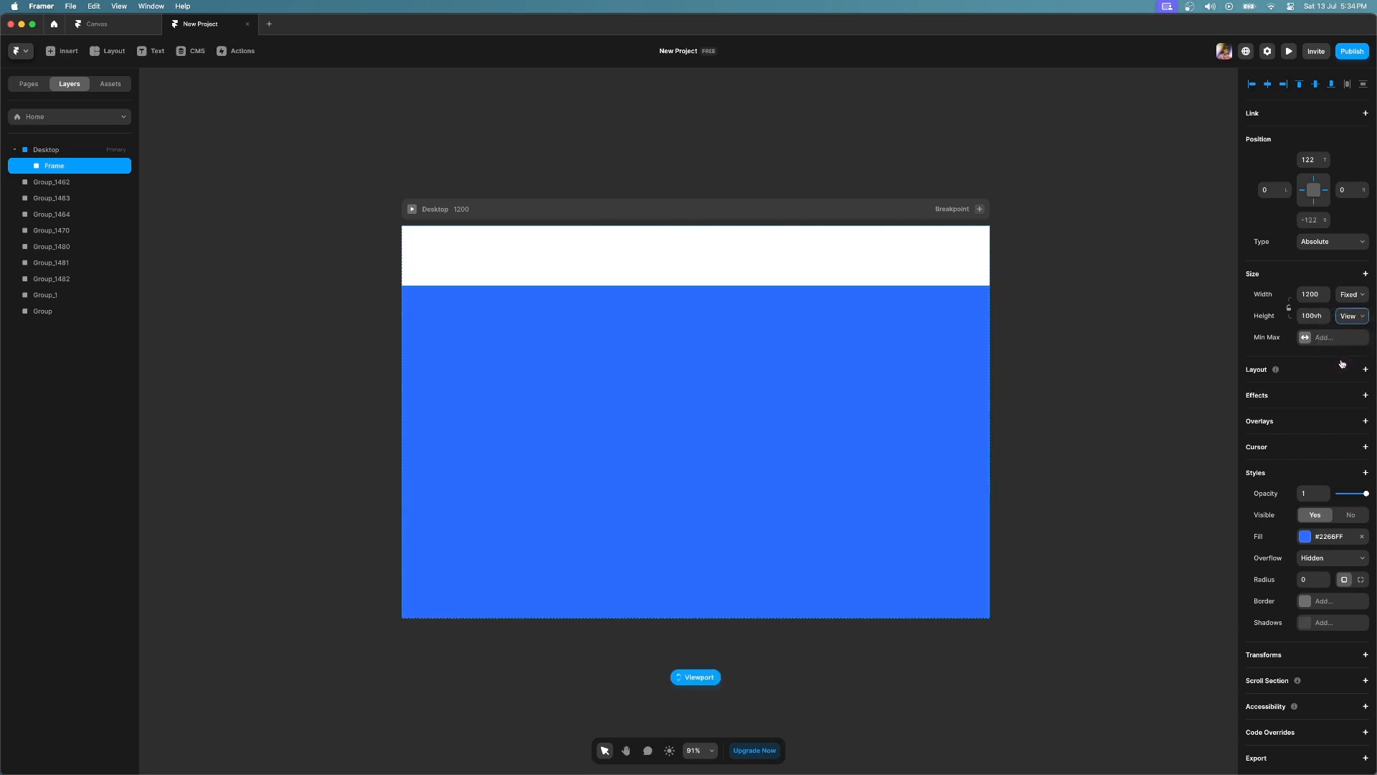
click(1301, 84)
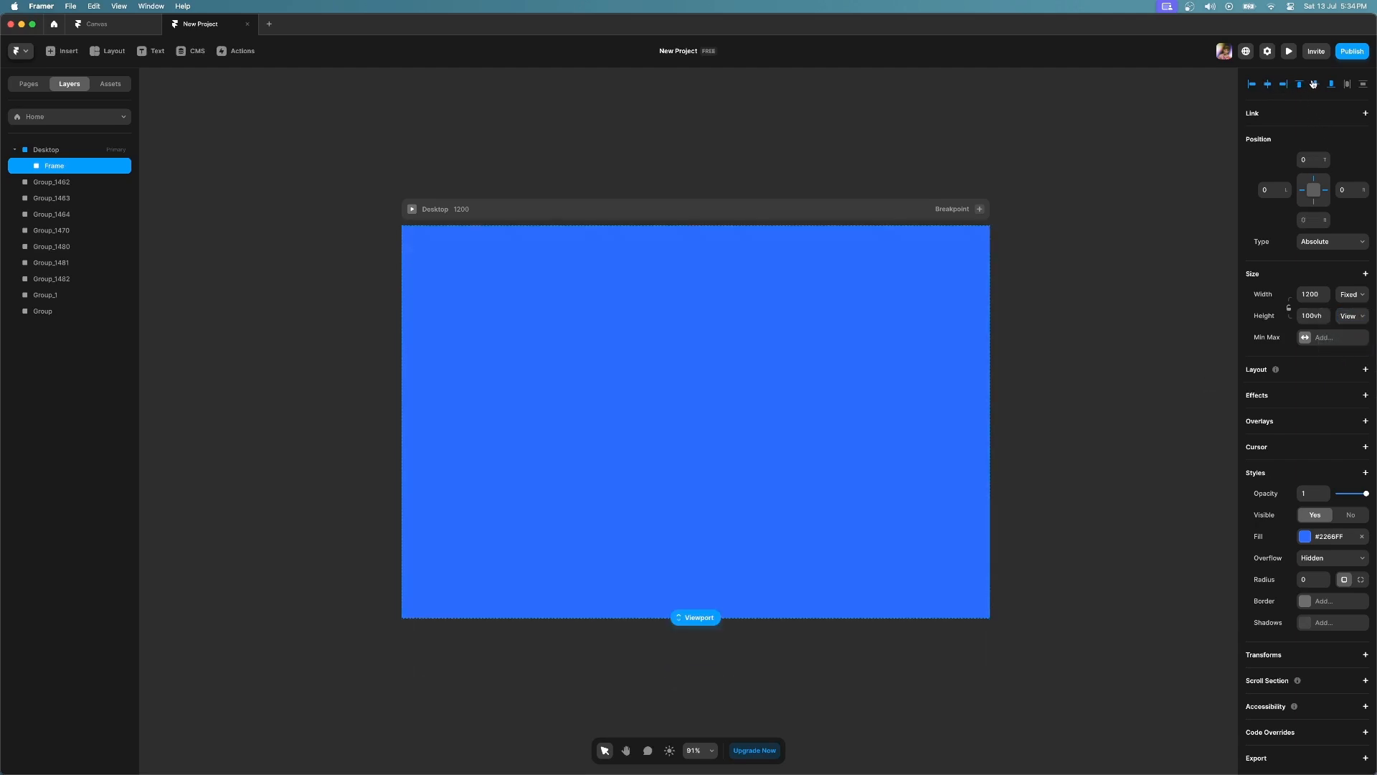
Step: Change the full-screen frame's fill to dark red #8A0000
click(1310, 536)
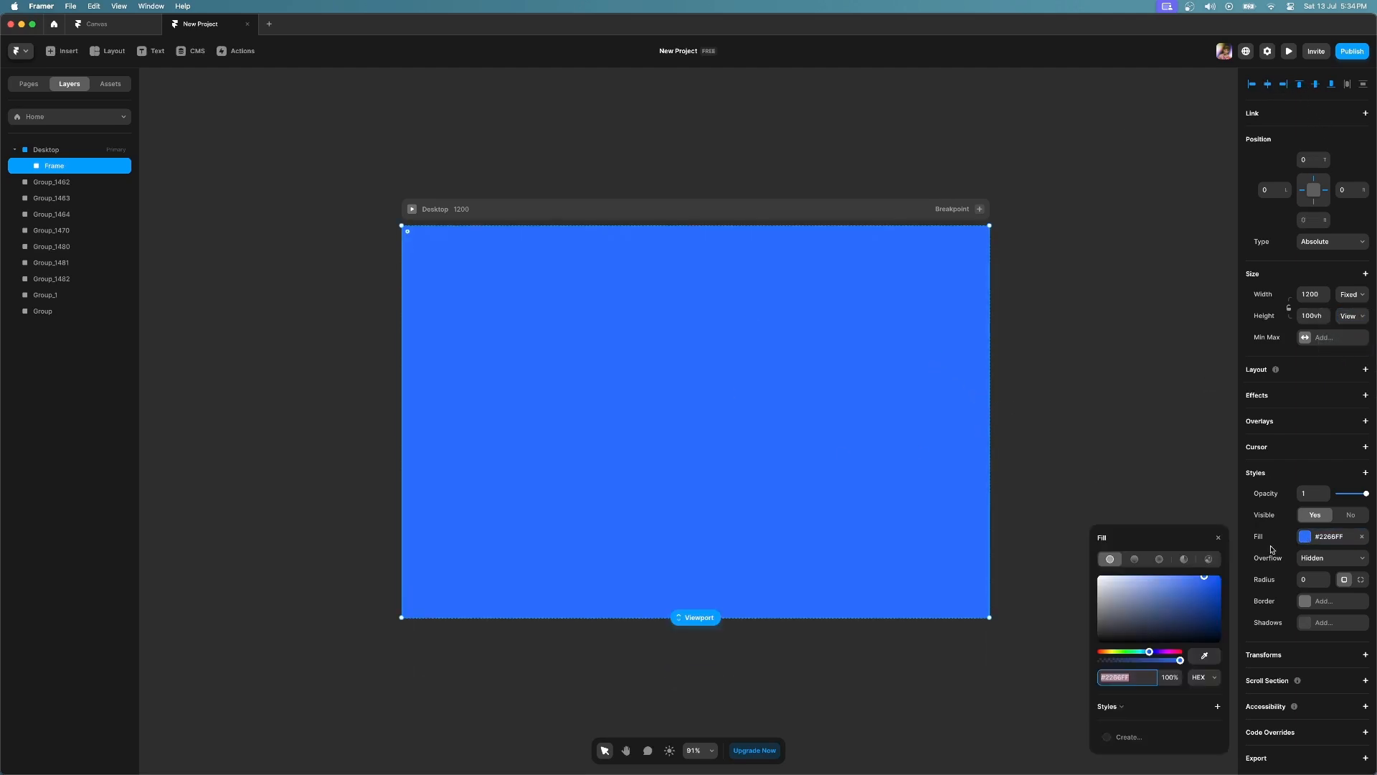
click(1100, 652)
drag(1176, 613, 1221, 609)
click(1220, 538)
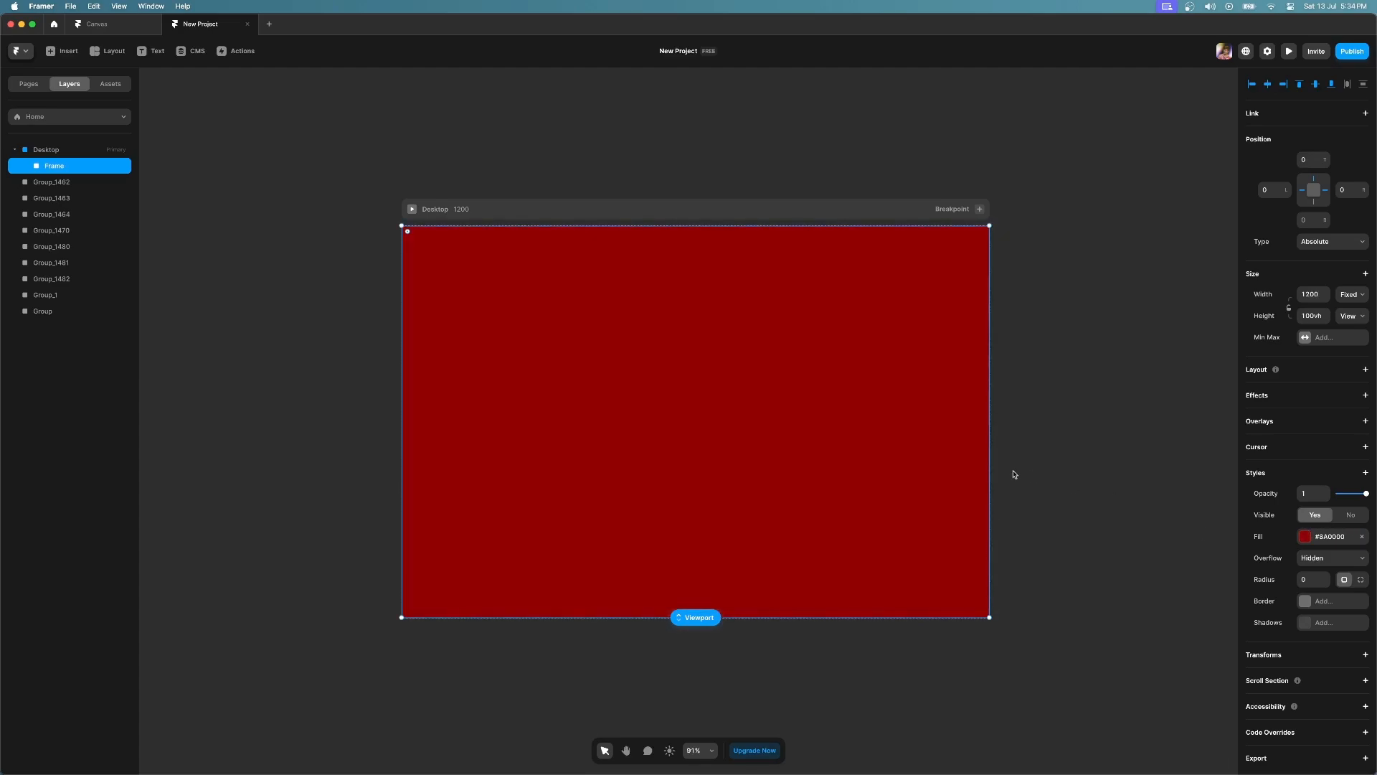
click(1026, 472)
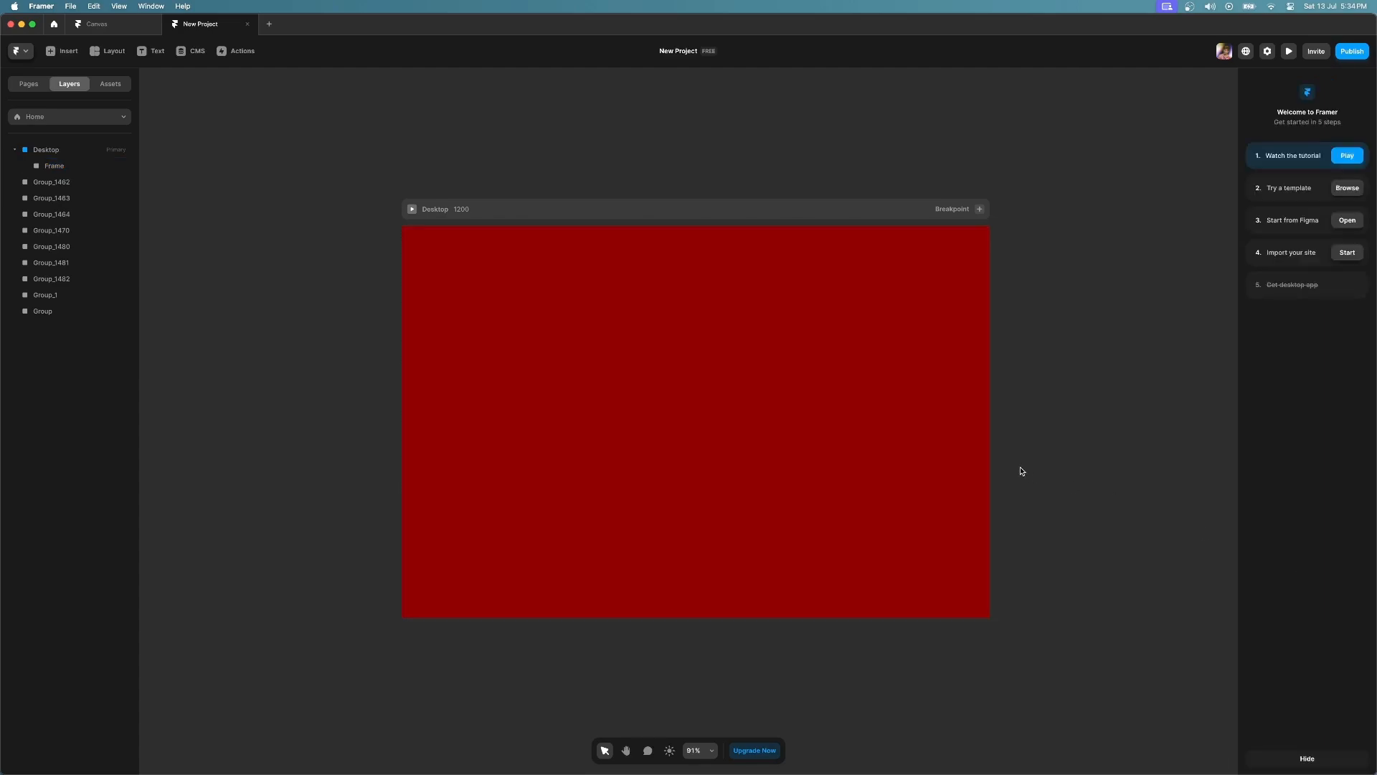
Step: Draw a second frame inside the red frame and set its width and height to 3000
key(f)
drag(471, 287, 857, 520)
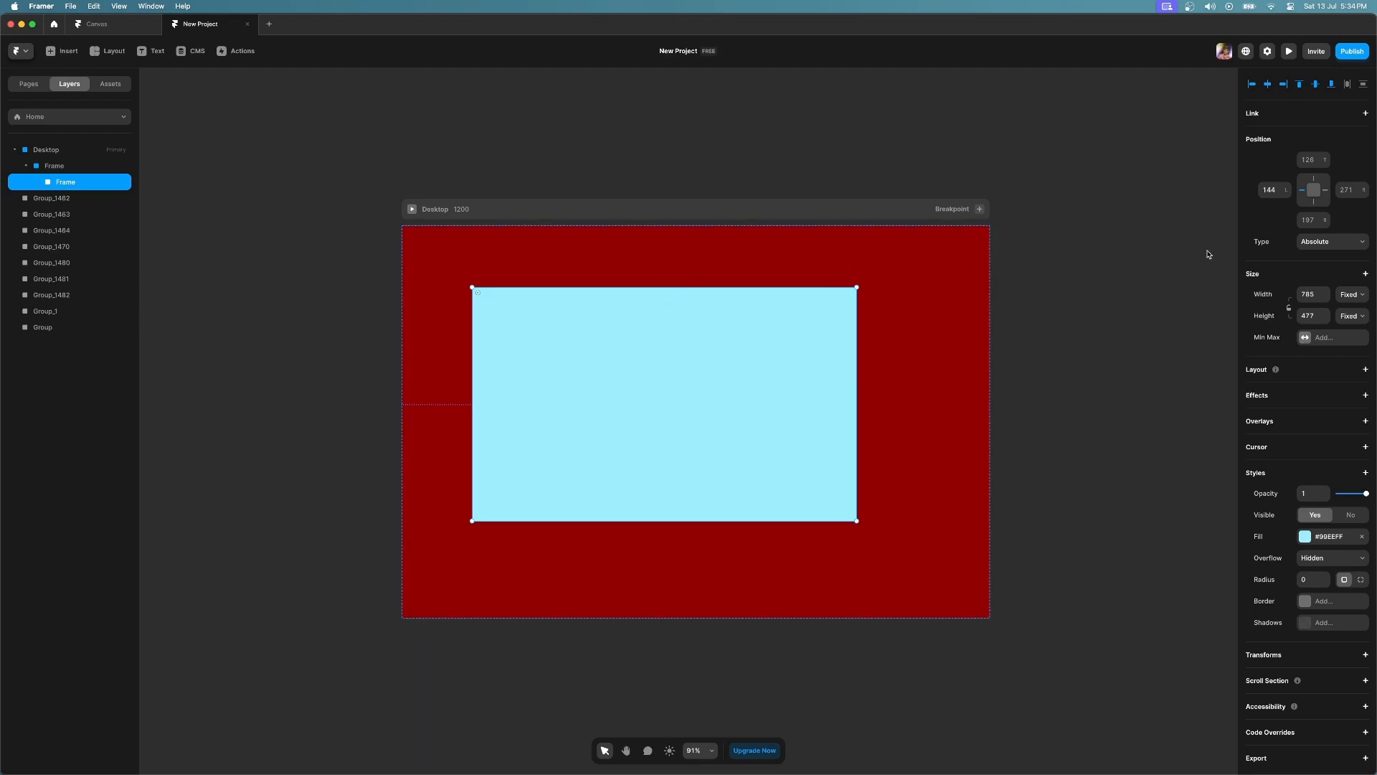
click(1308, 294)
text(3000)
key(Tab)
text(3000)
key(Return)
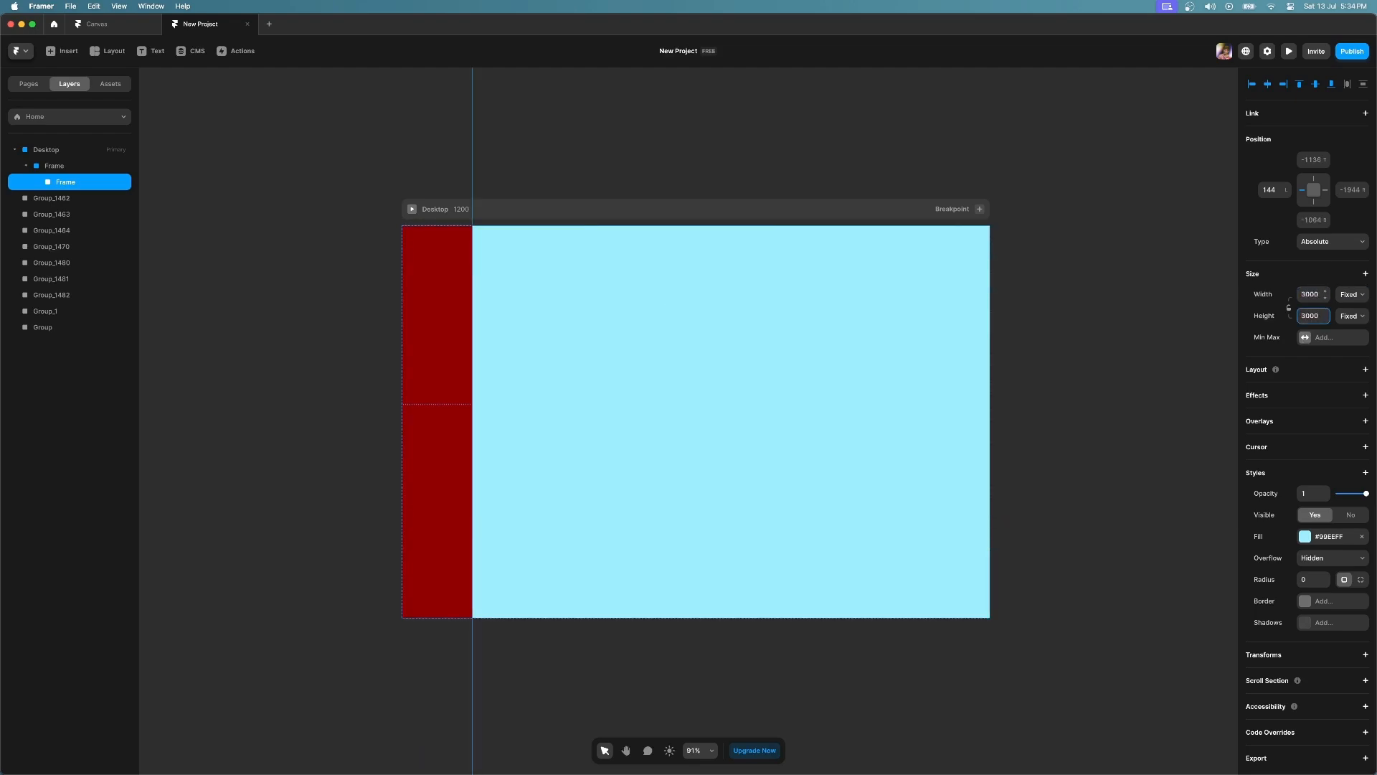
Step: Centre the 3000 by 3000 frame within its parent and set its fill to white #FFFFFF
click(1267, 85)
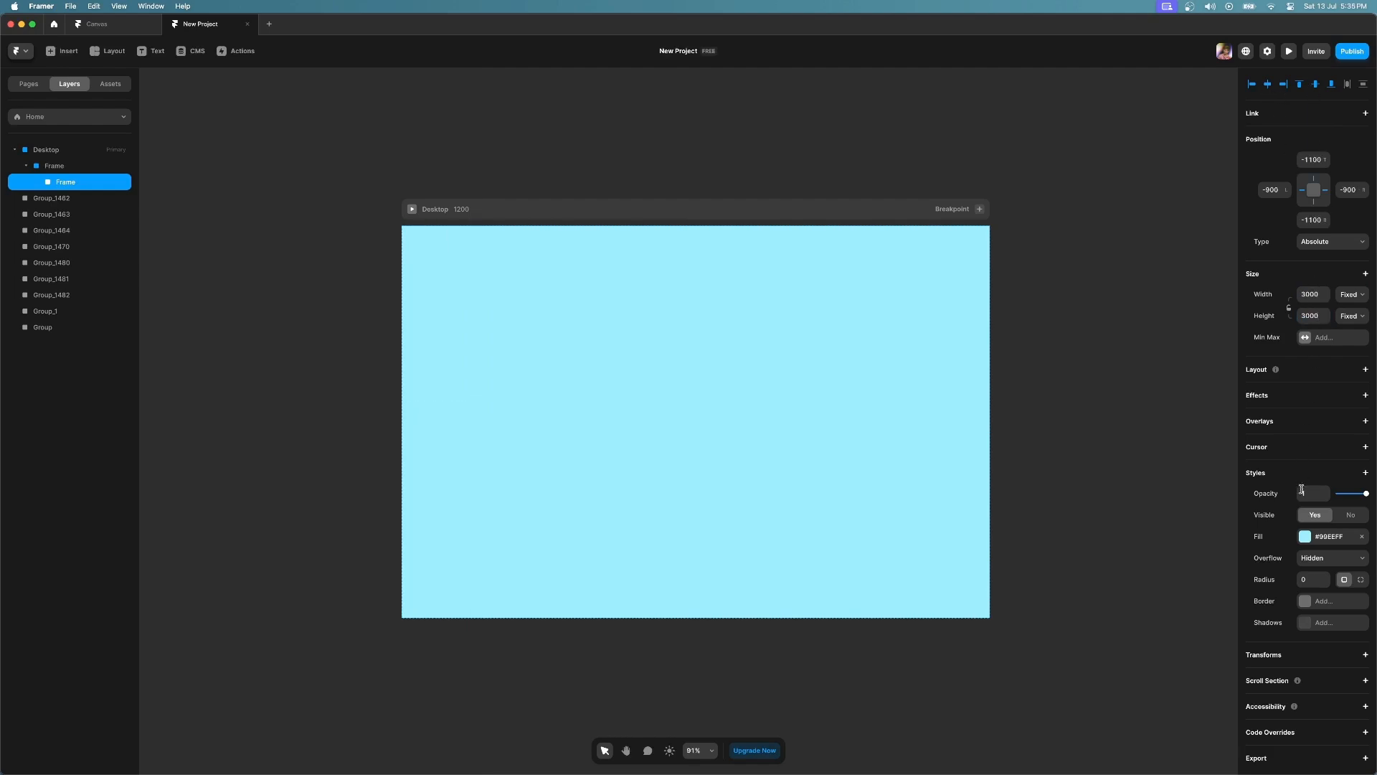
click(1304, 536)
click(1126, 676)
text(FFFFFF)
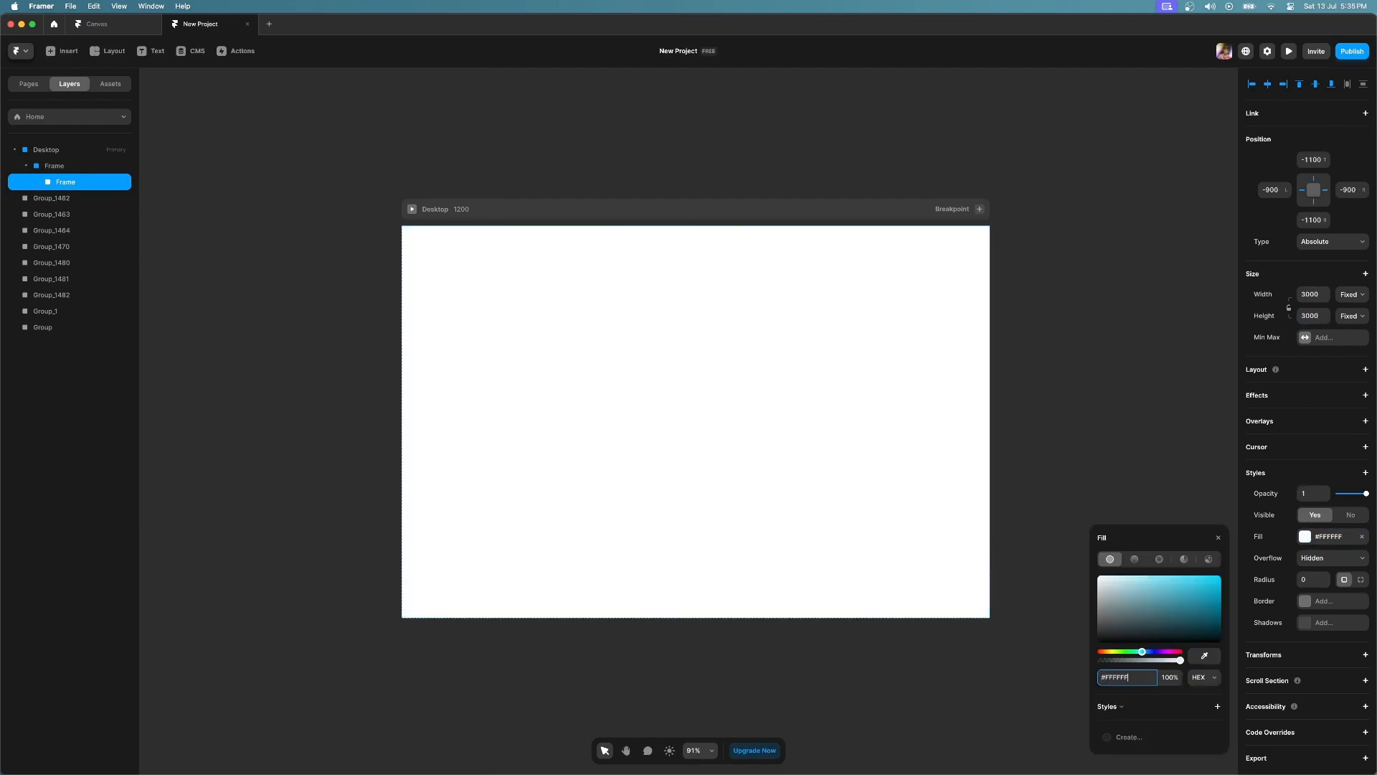
click(1217, 538)
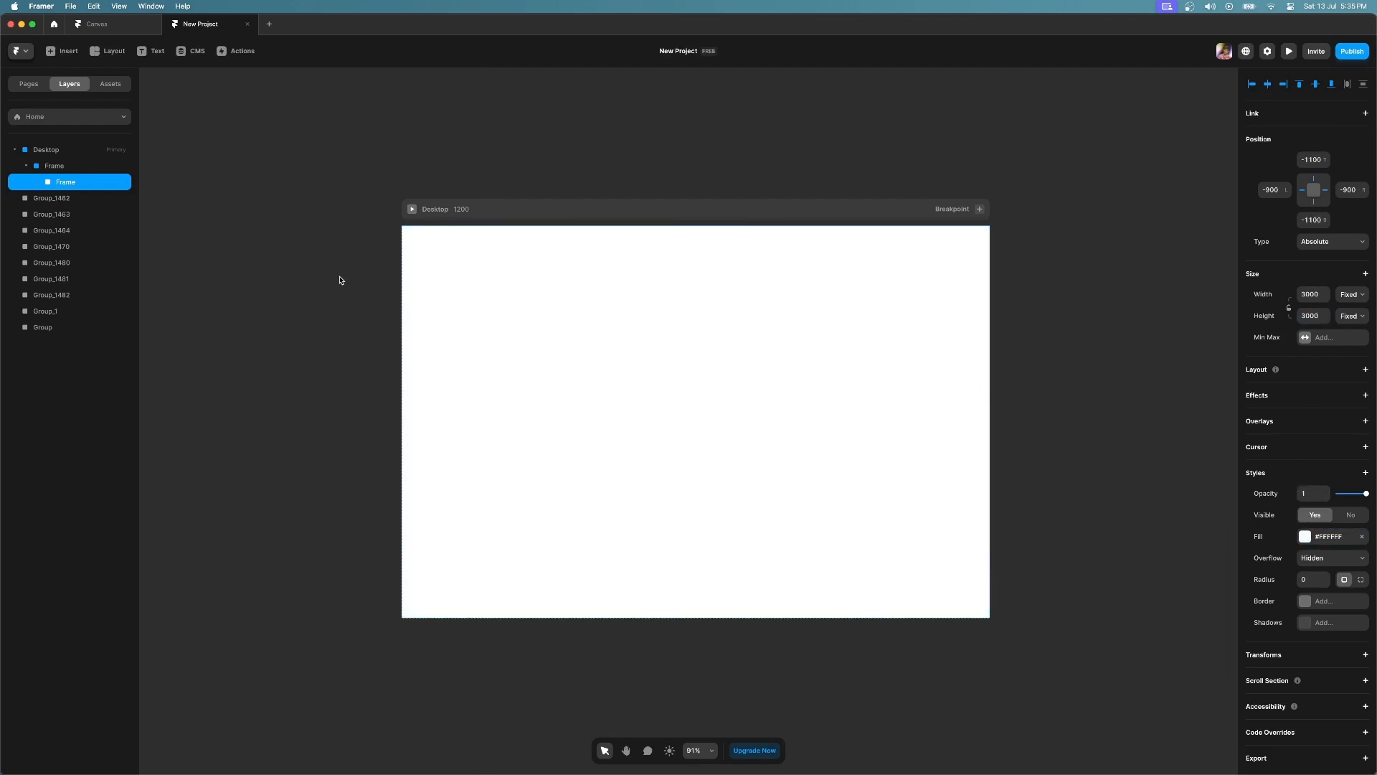
Step: Rename the outer frame as Canvas and the inner frame as Elements
double_click(61, 165)
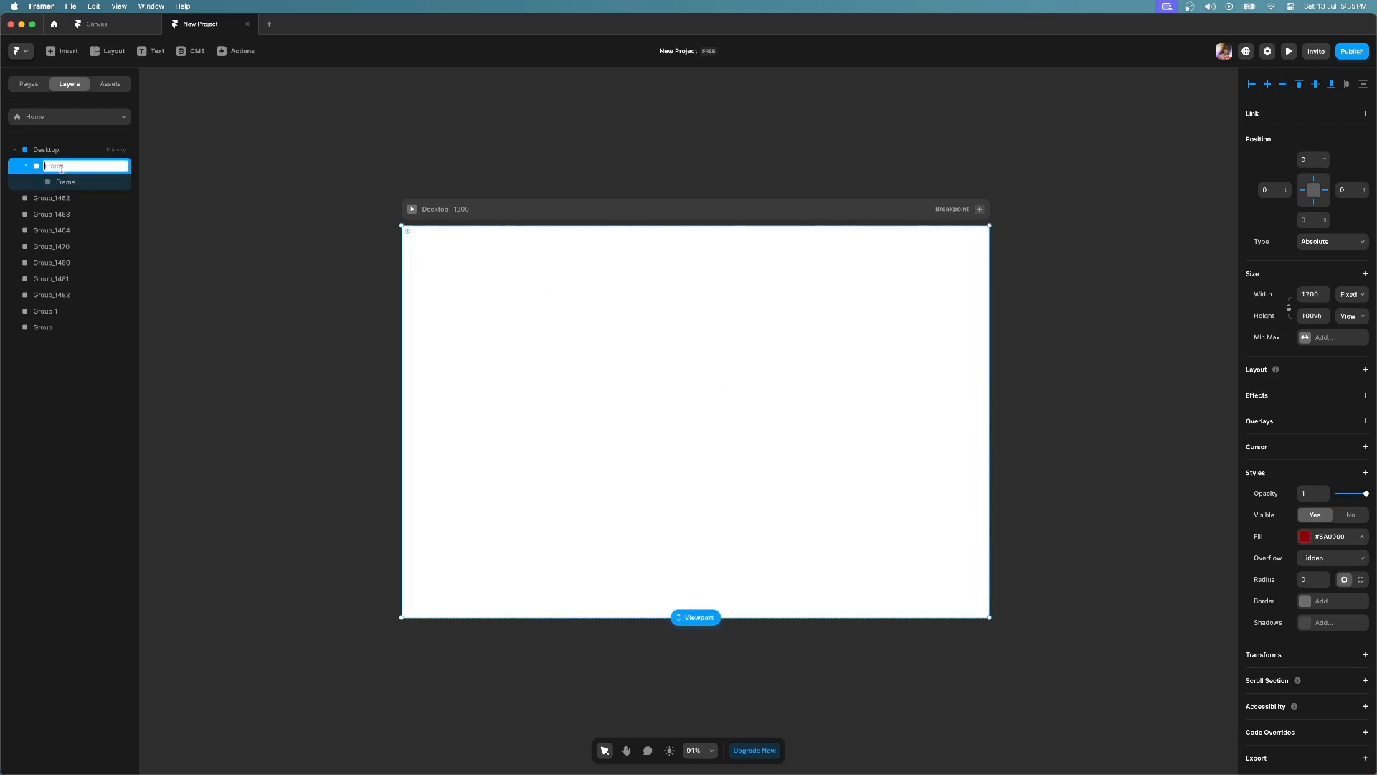
key(Return)
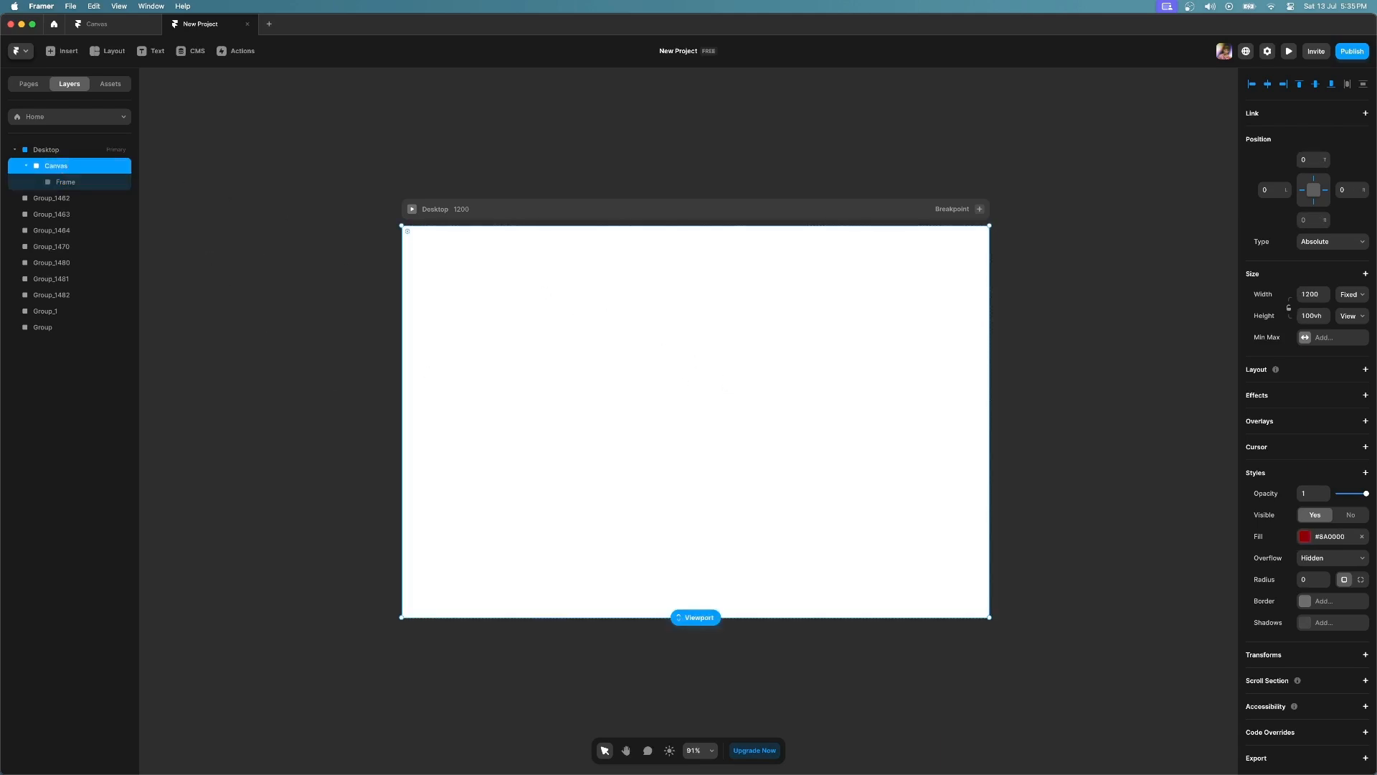
double_click(65, 182)
text(Elements)
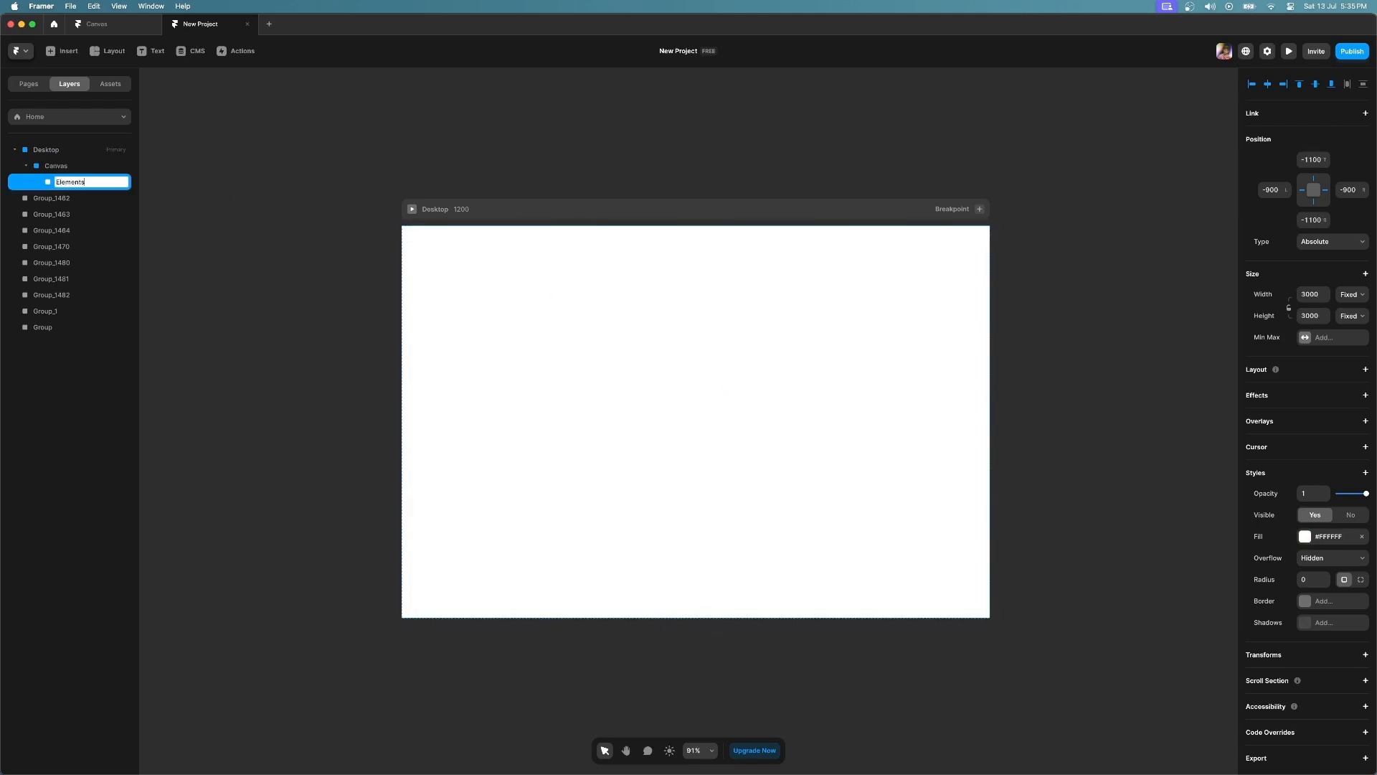
key(Return)
Step: Add a Drag effect to the Elements frame with Snap Back set to No
click(1365, 396)
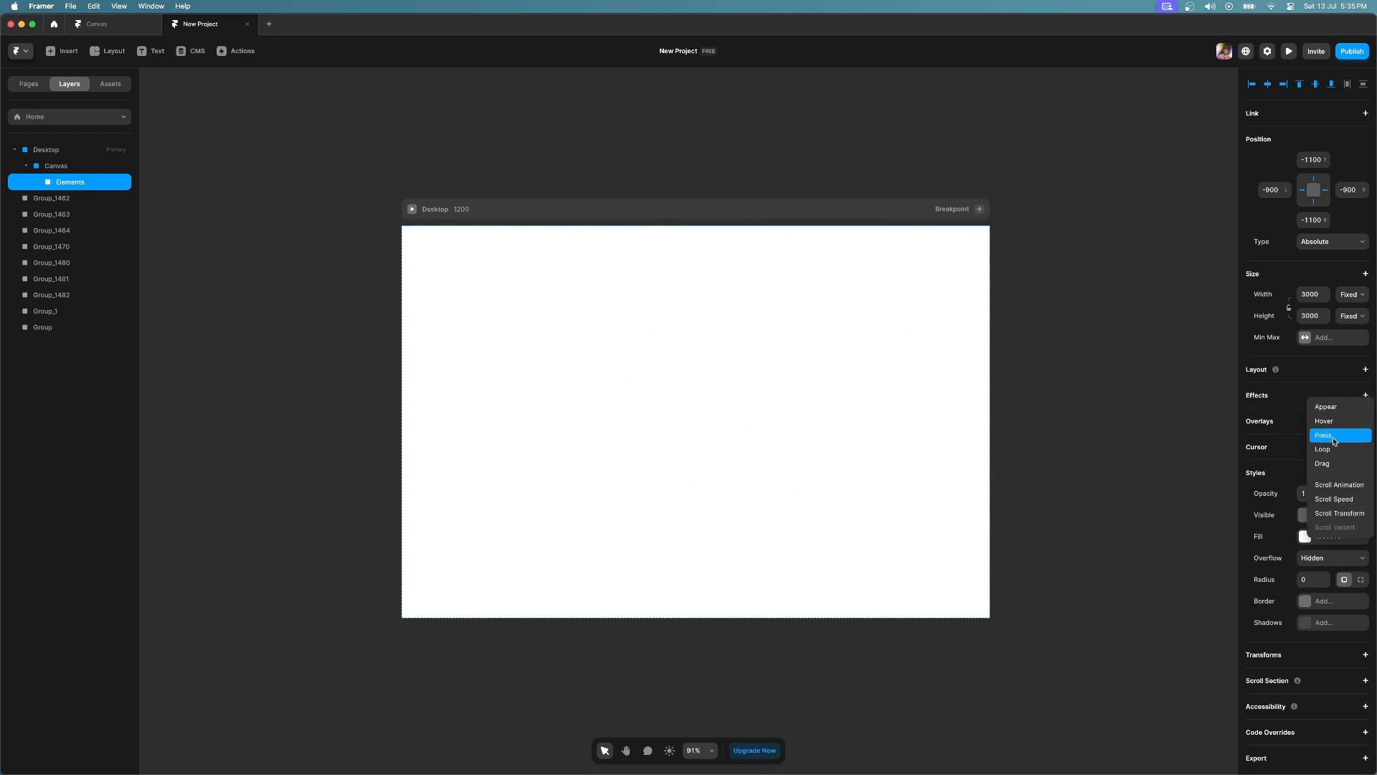
click(1330, 461)
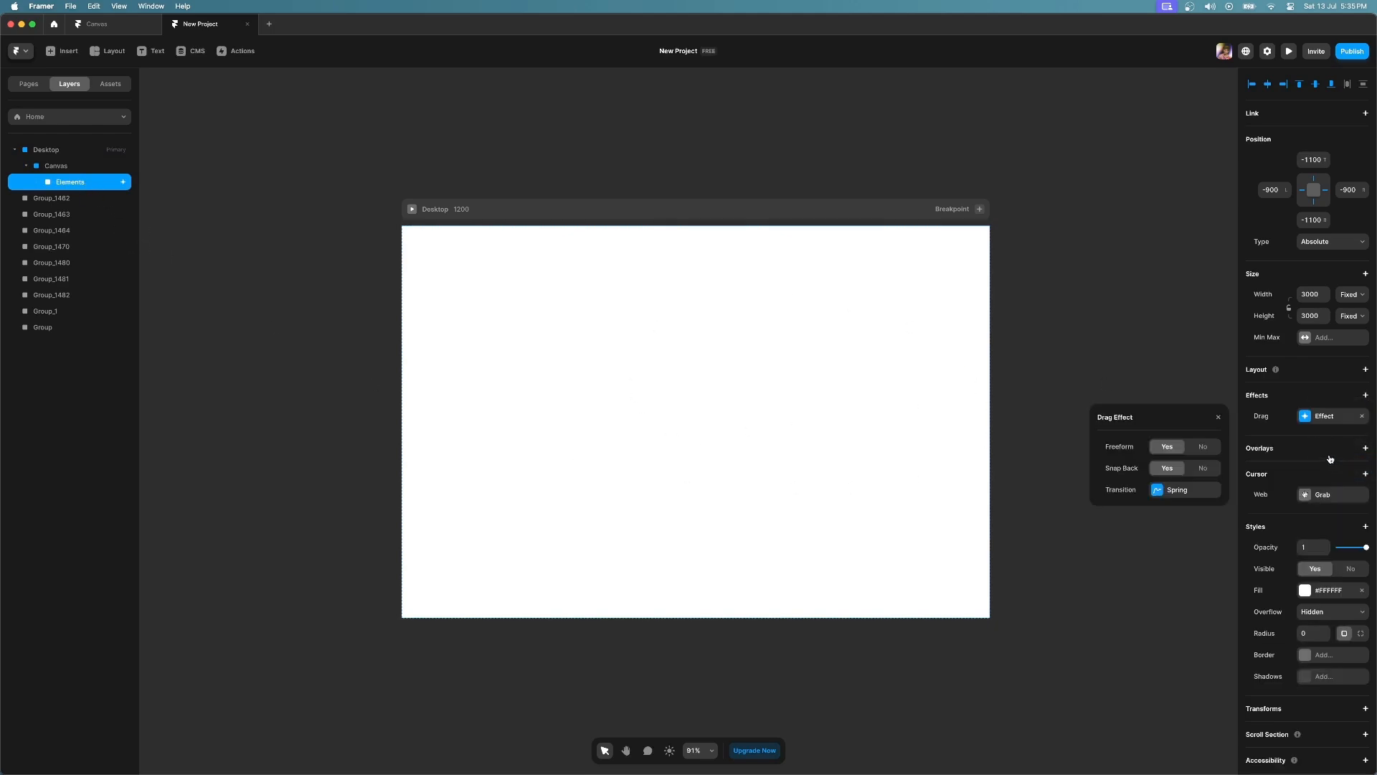
click(1202, 470)
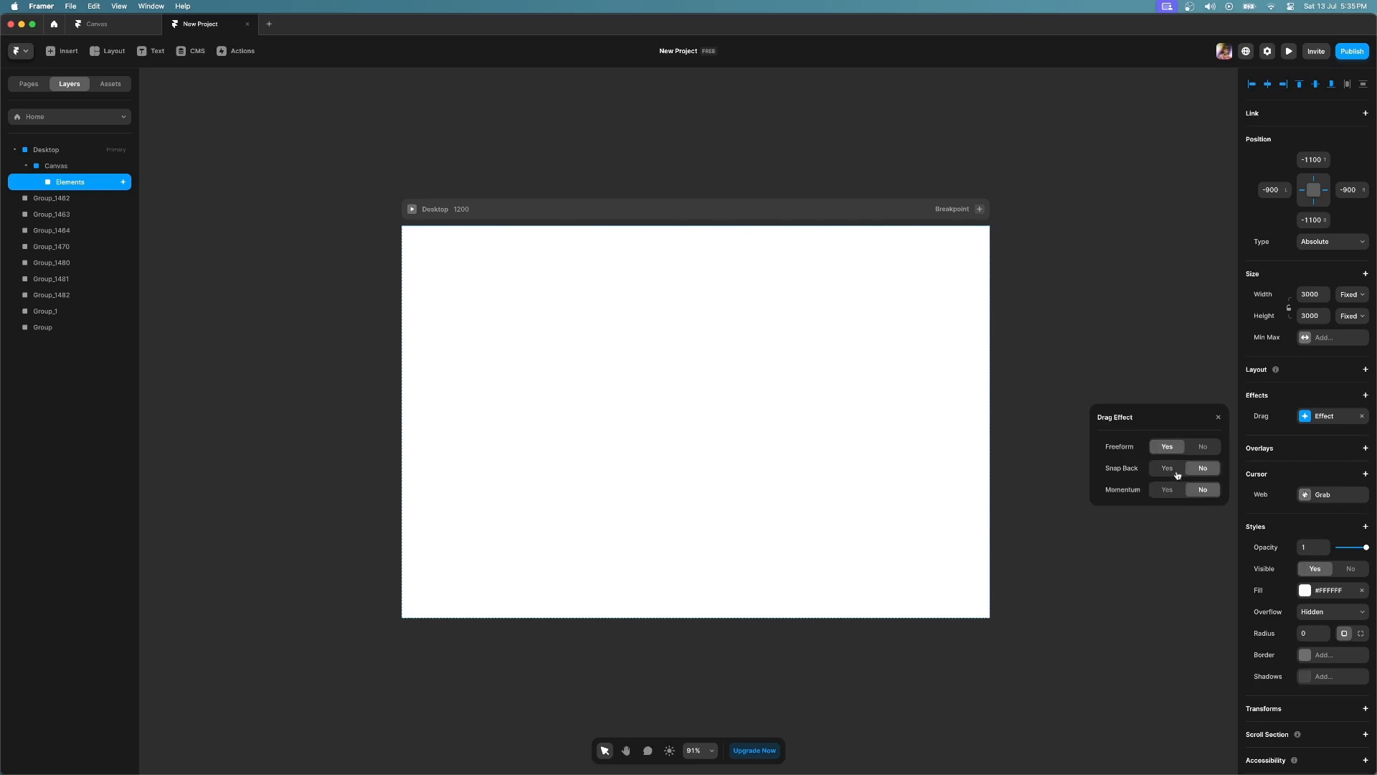
click(1218, 417)
Step: Preview the page and move the white Elements frame around to test its free dragging
click(412, 209)
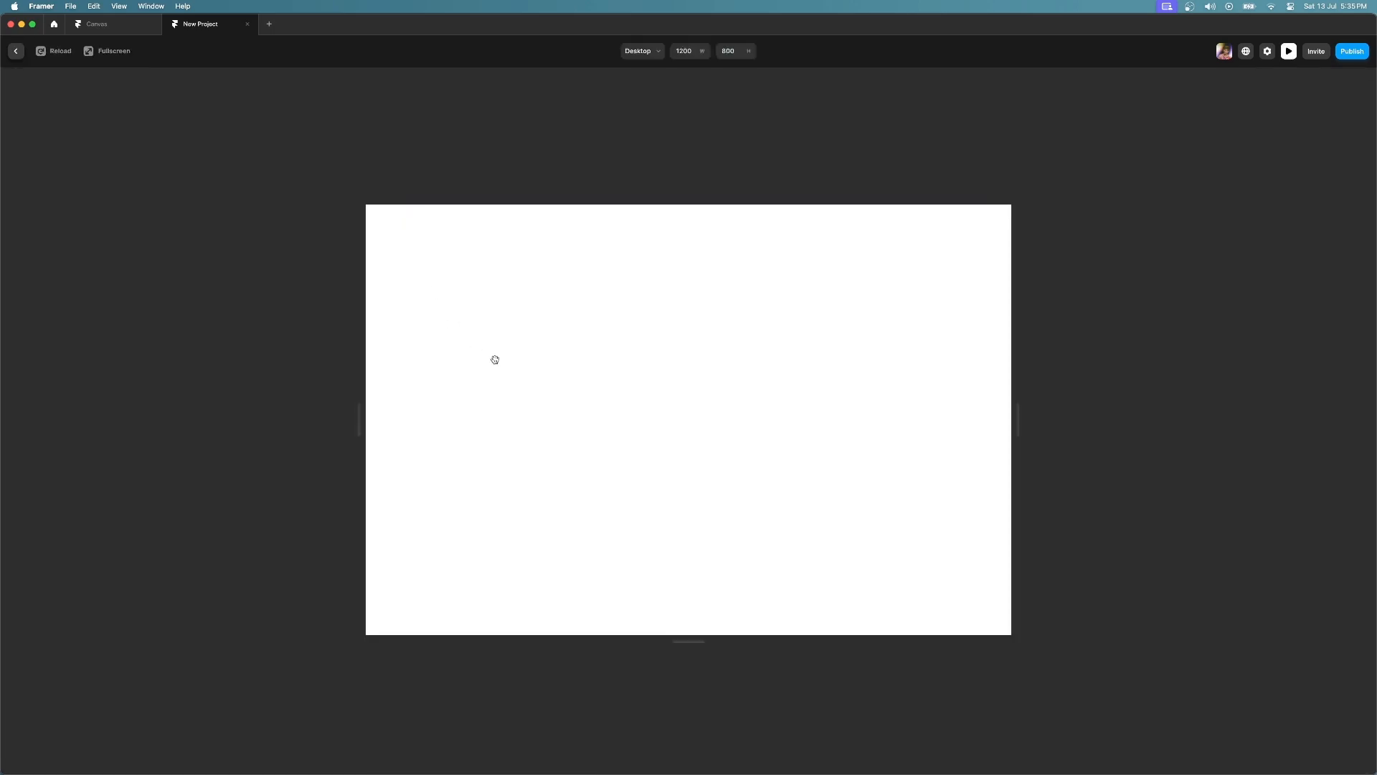
drag(459, 523, 774, 313)
drag(585, 500, 739, 325)
drag(670, 493, 760, 357)
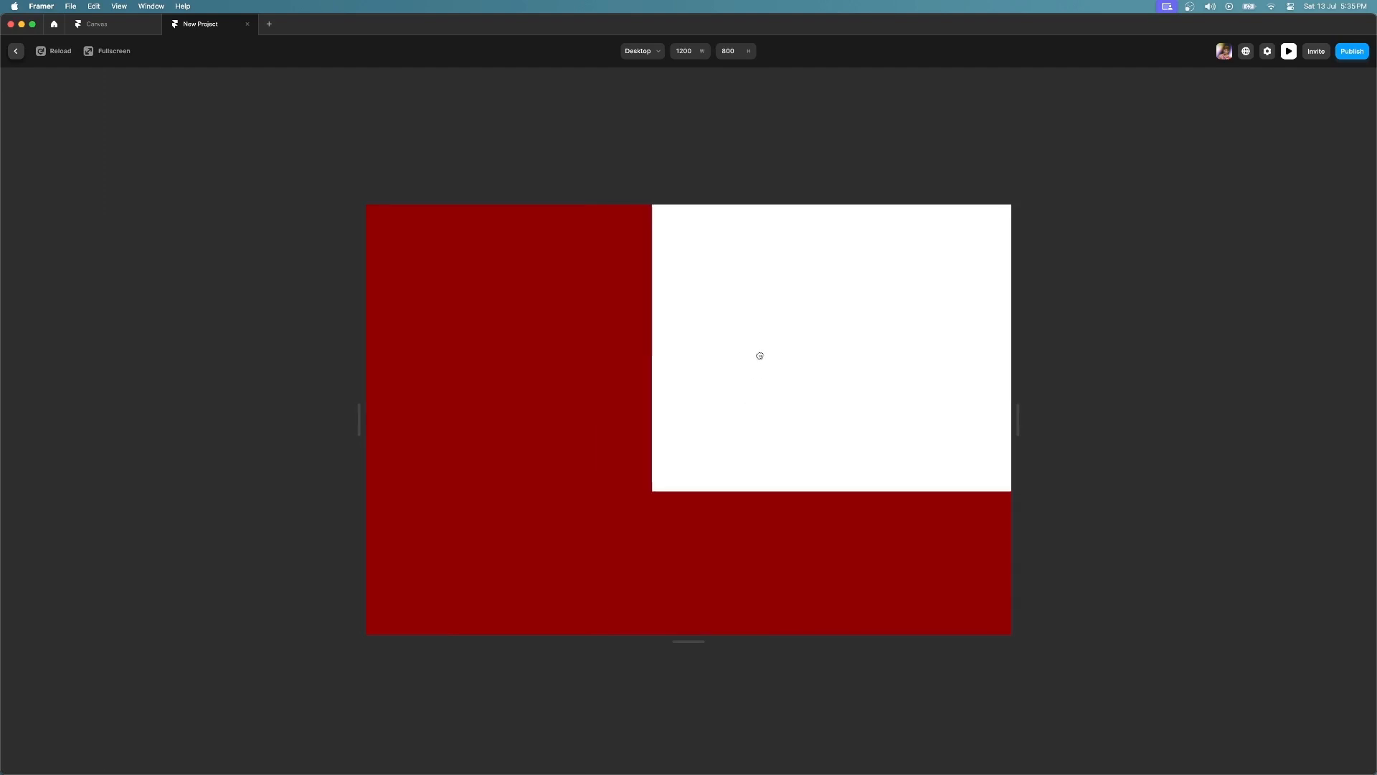
drag(723, 418, 820, 387)
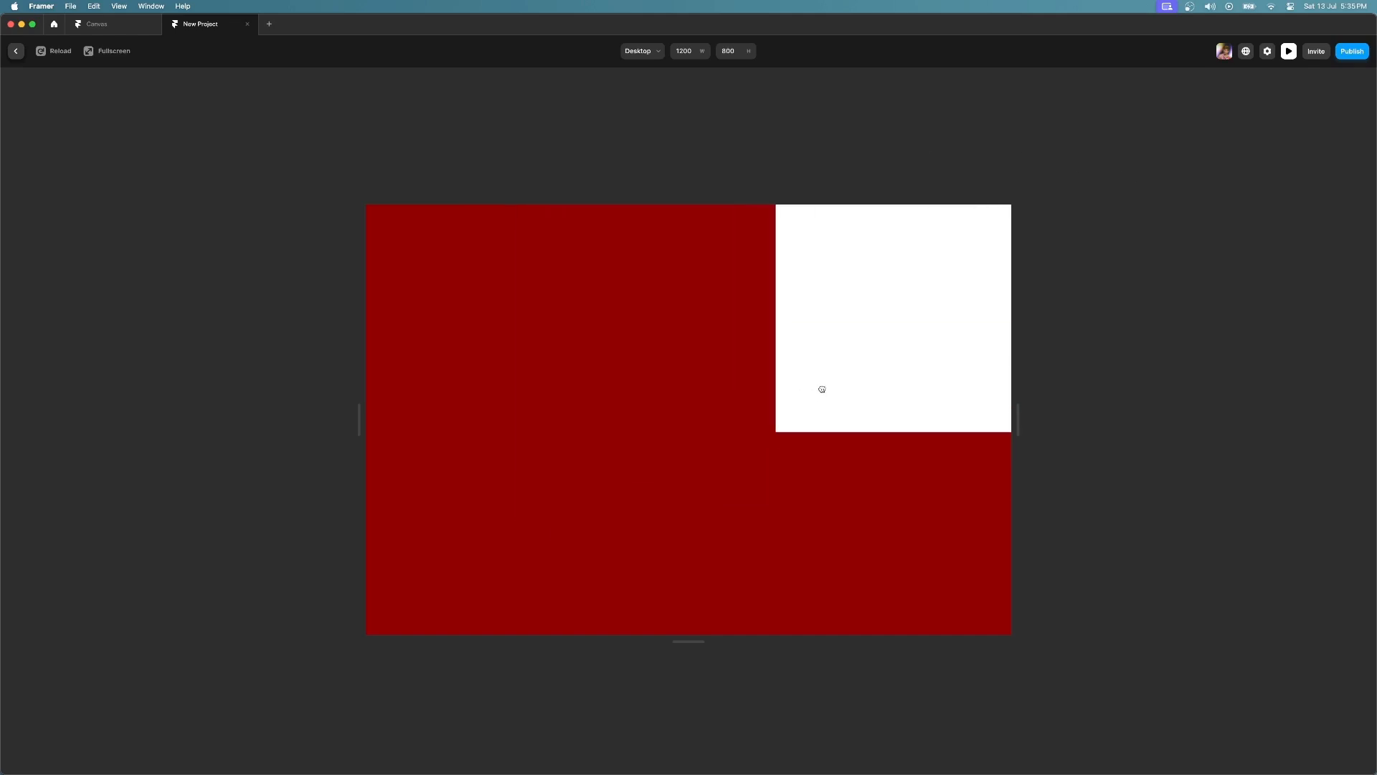
click(16, 52)
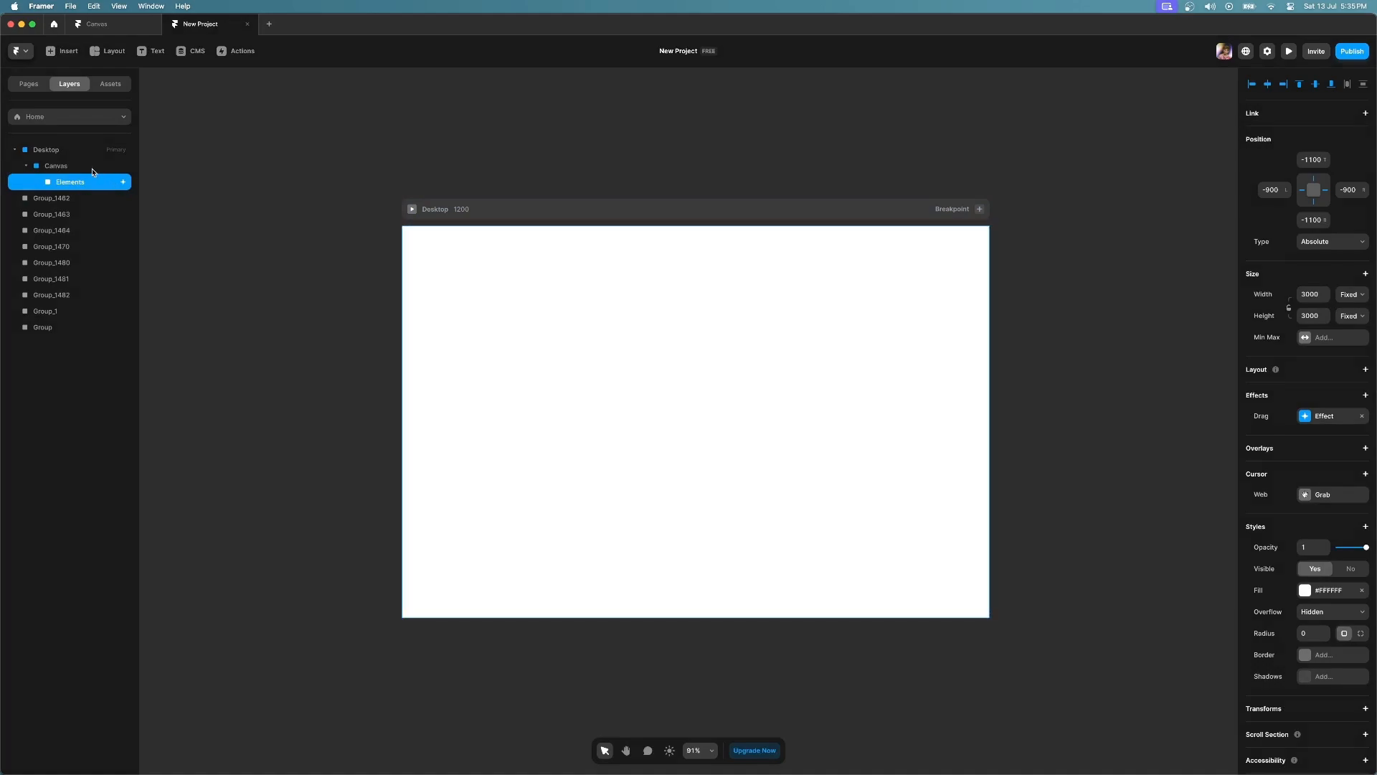
Step: Add a scroll section named canvas to the Canvas frame
click(92, 168)
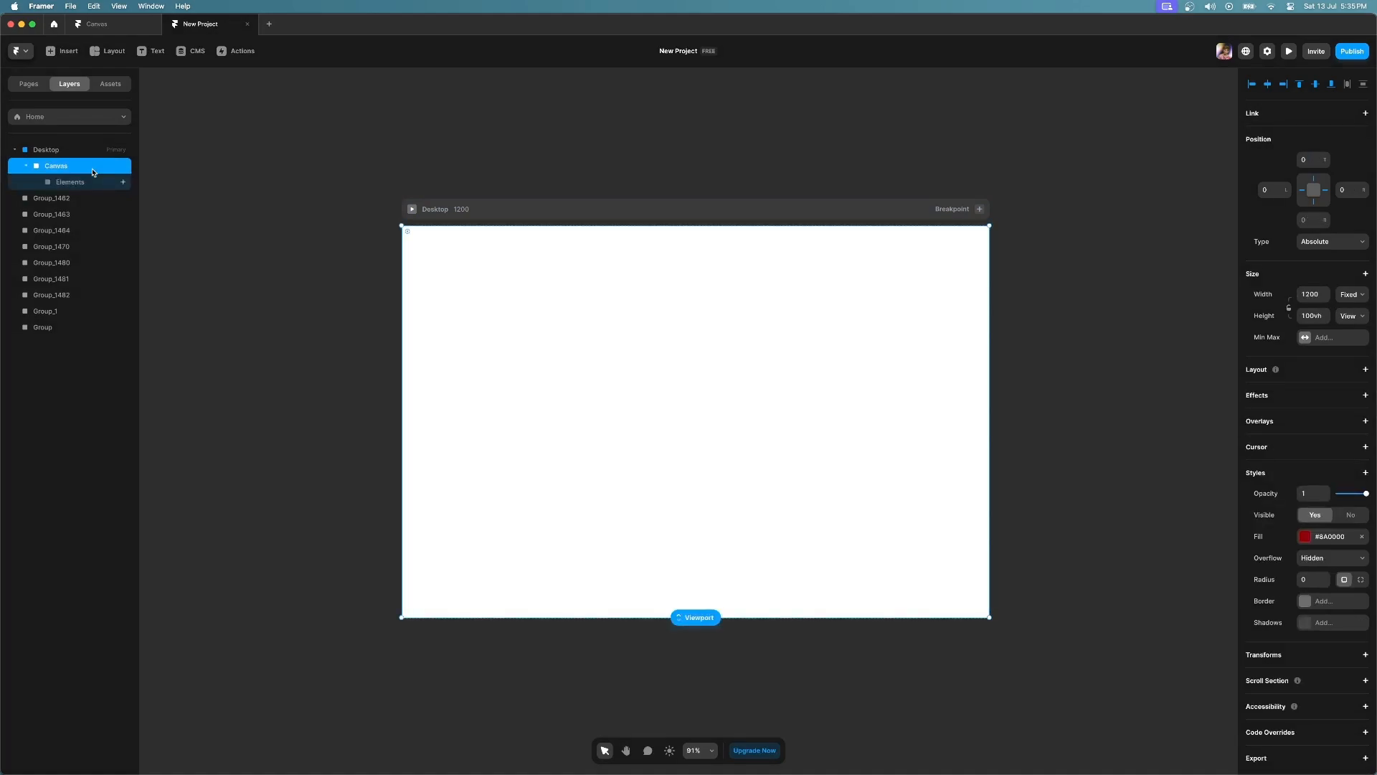
scroll(1302, 574, down, 1)
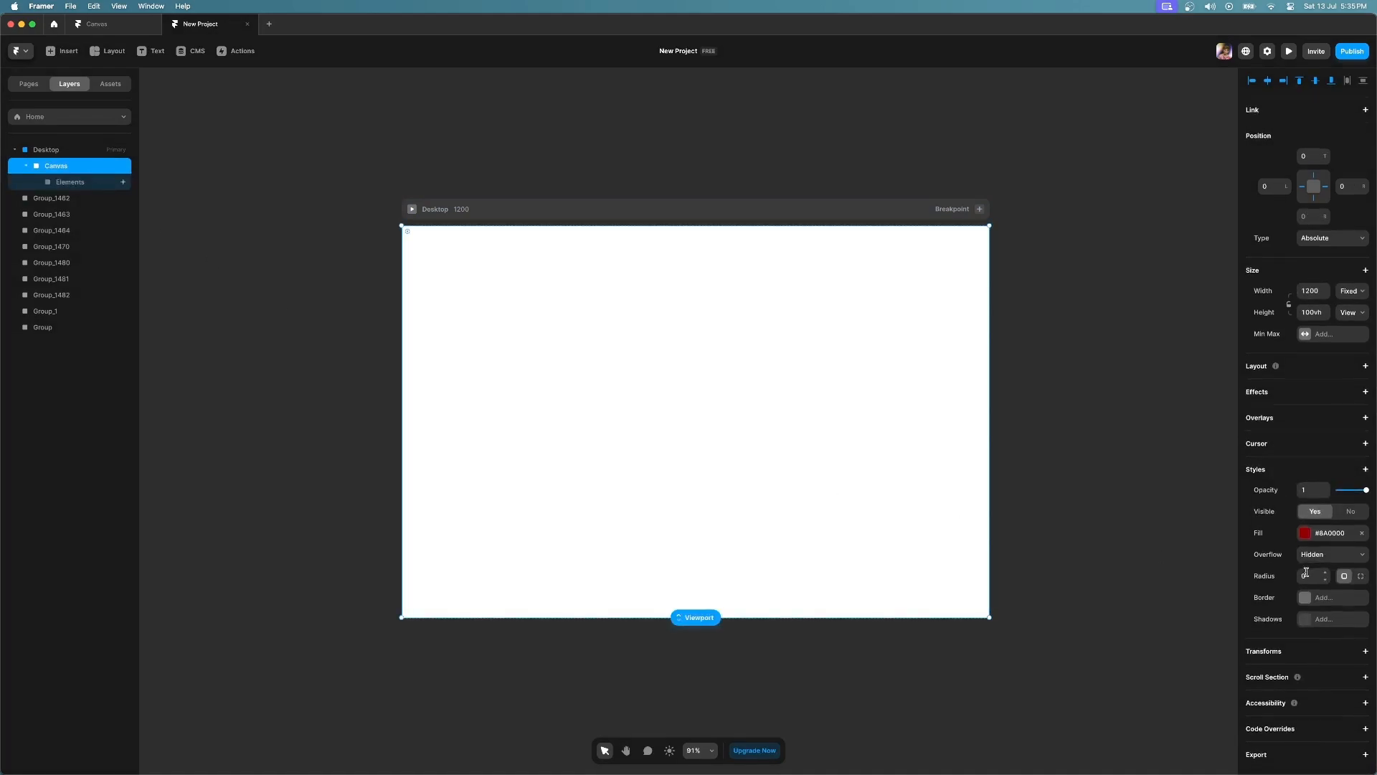
click(1279, 678)
click(1314, 700)
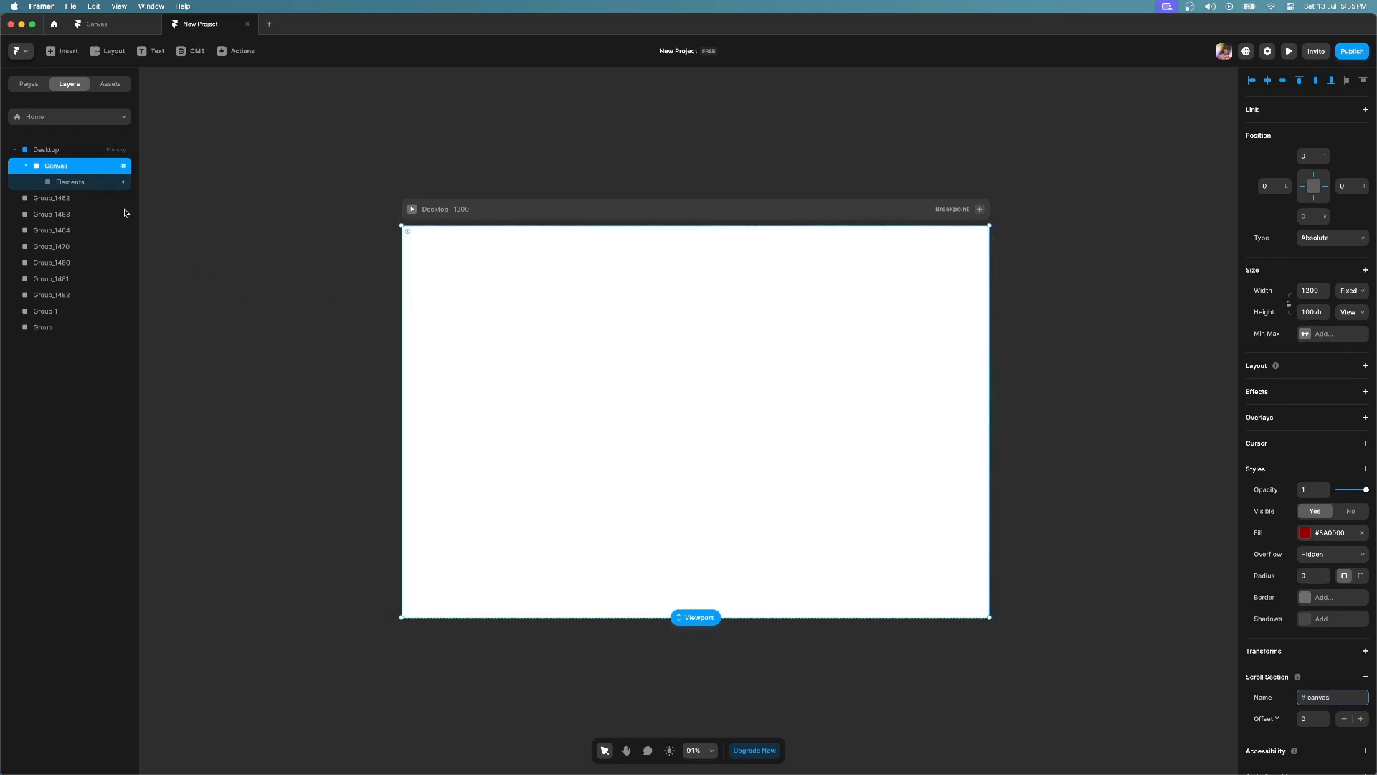
Step: Turn off Freeform in the Elements frame's Drag effect and constrain it to the canvas section
click(86, 185)
click(1325, 423)
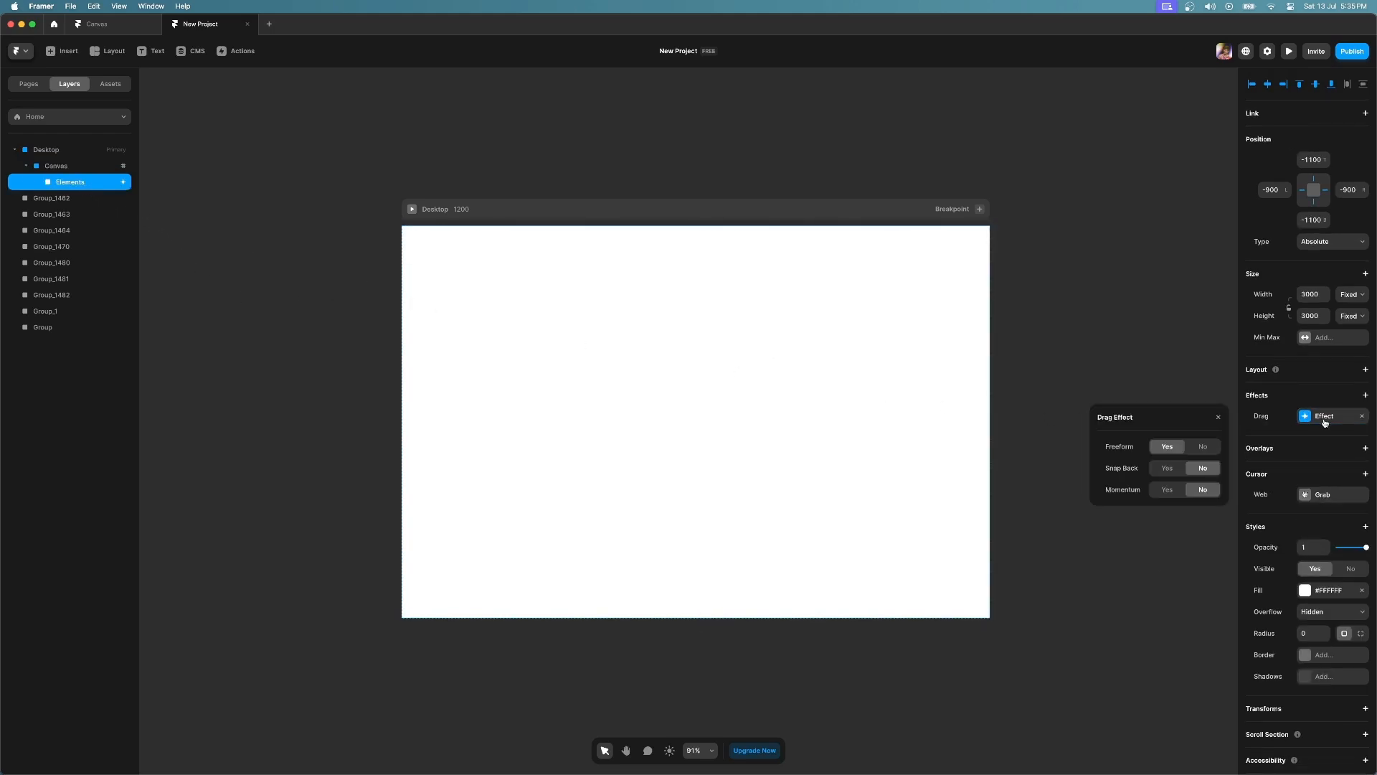
click(1203, 446)
click(1169, 468)
click(1175, 482)
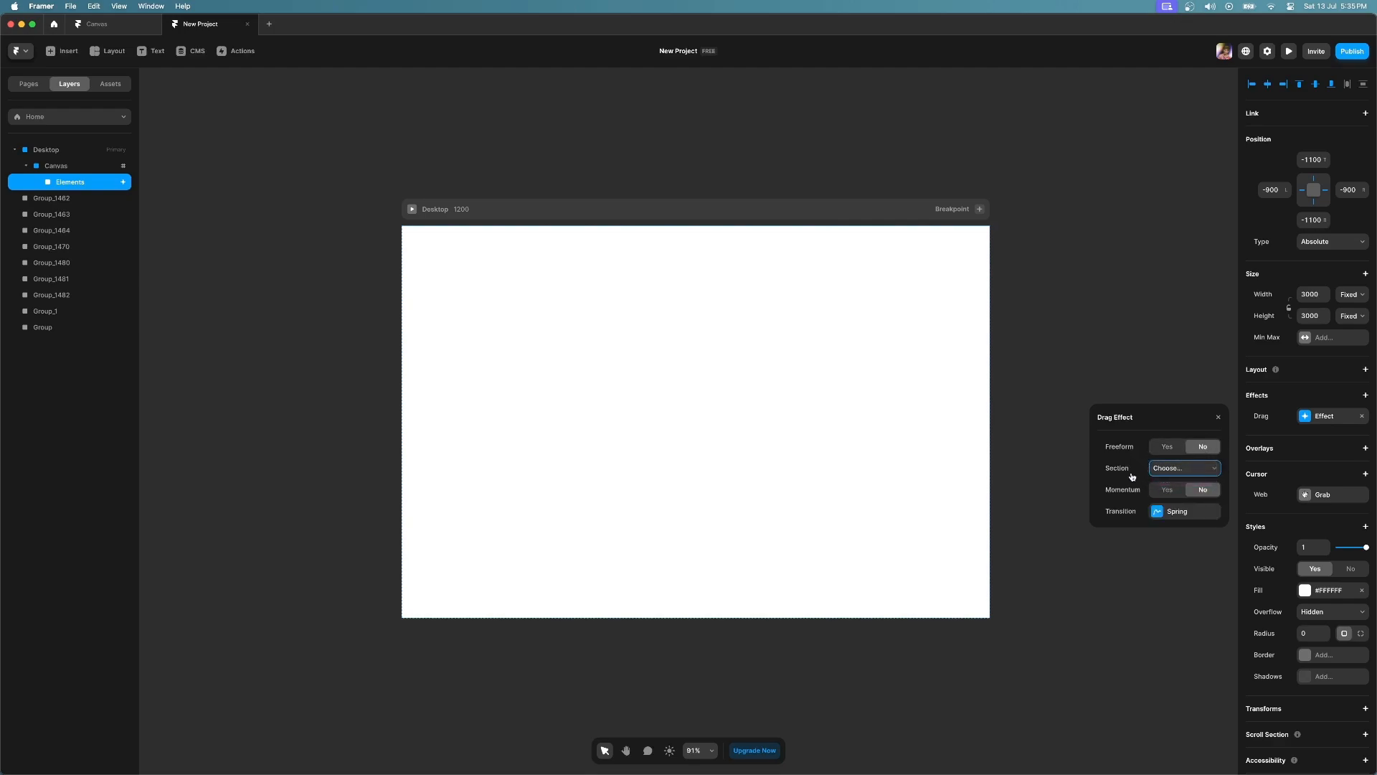
click(1218, 417)
Step: Preview the page and test dragging the Elements frame within the canvas section's limits
click(413, 209)
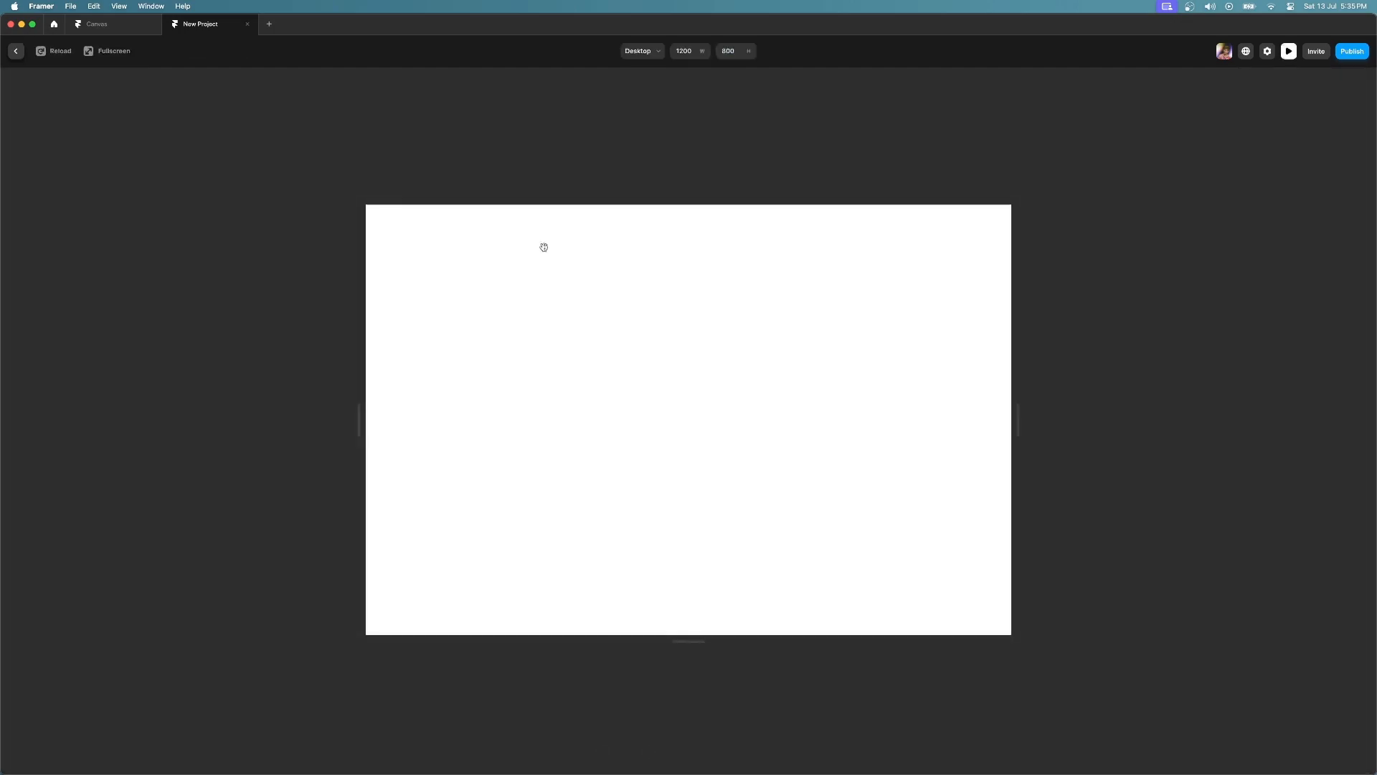
drag(563, 503, 898, 321)
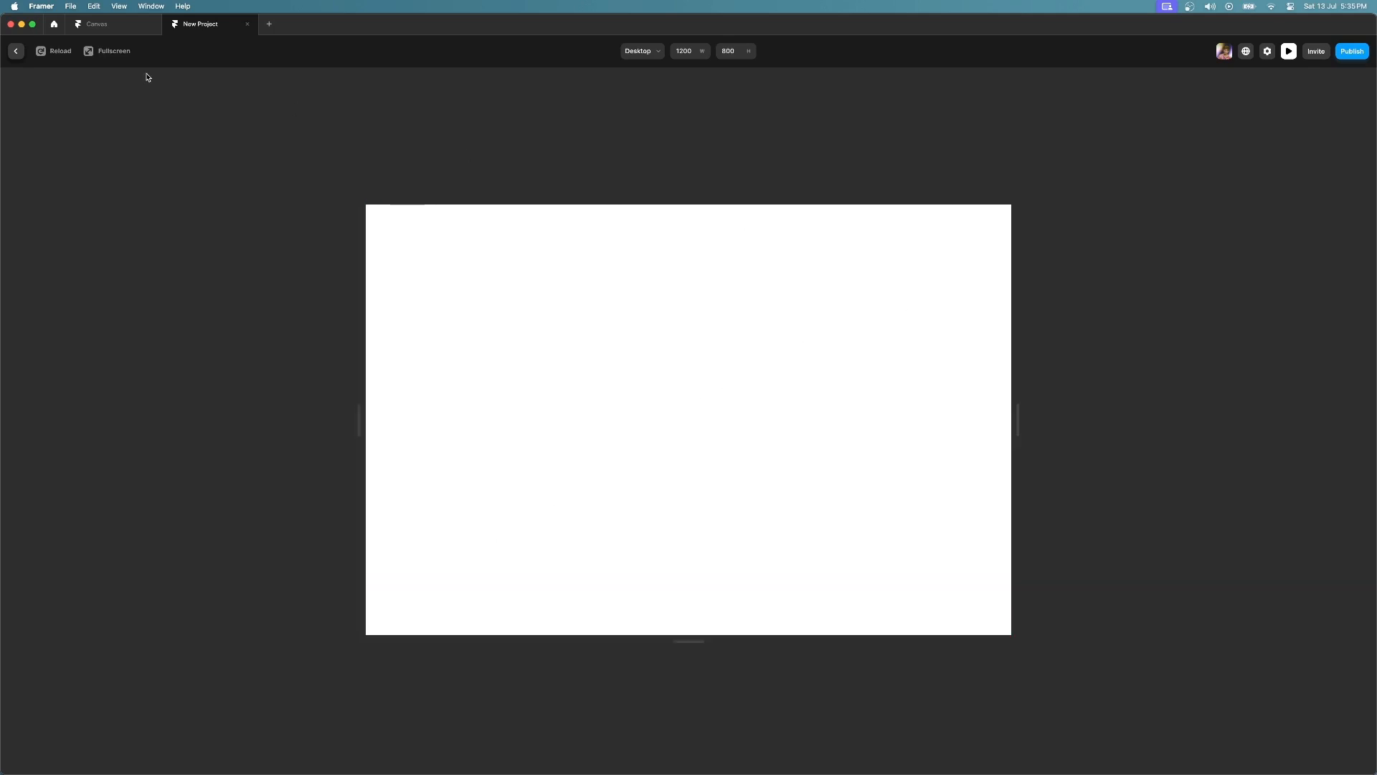
click(16, 51)
Step: Remove the dark red fill from the Canvas frame
click(66, 168)
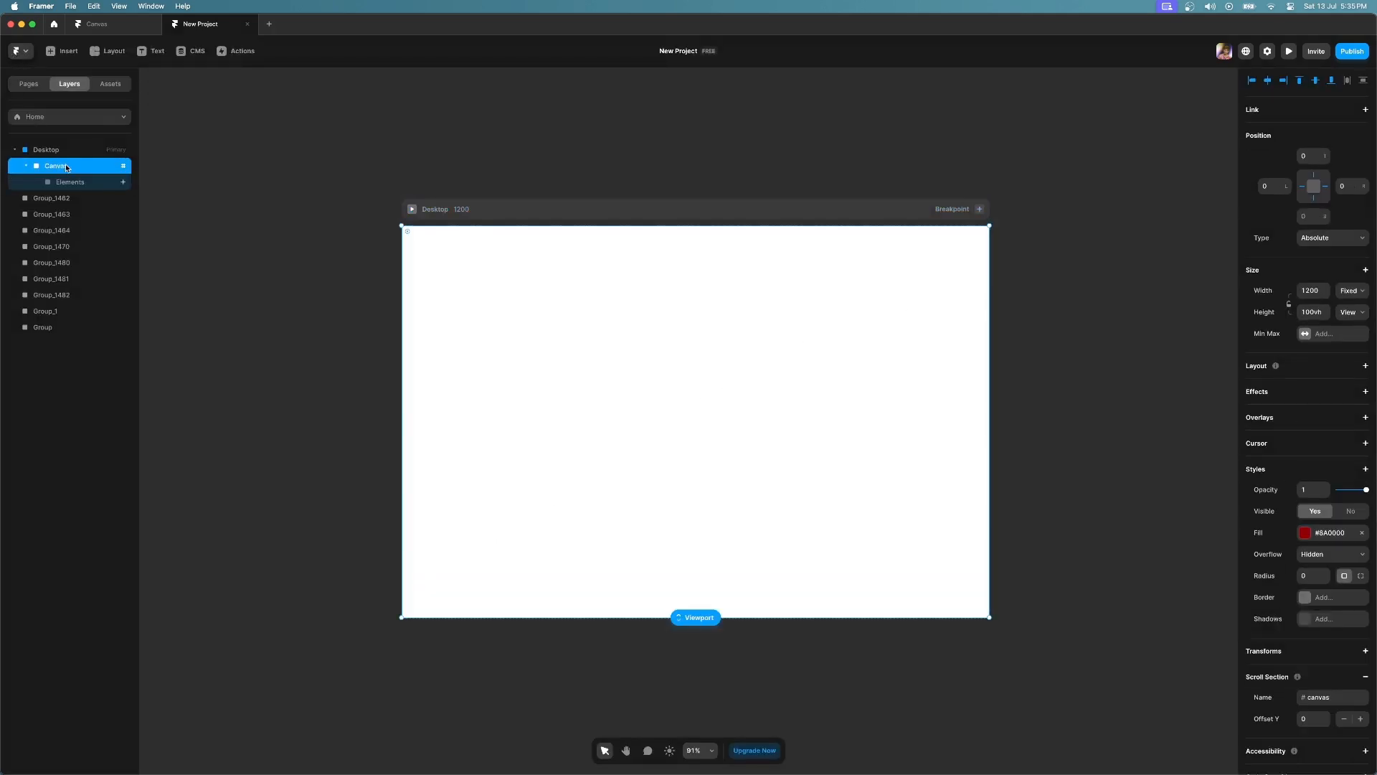
click(1365, 532)
click(90, 185)
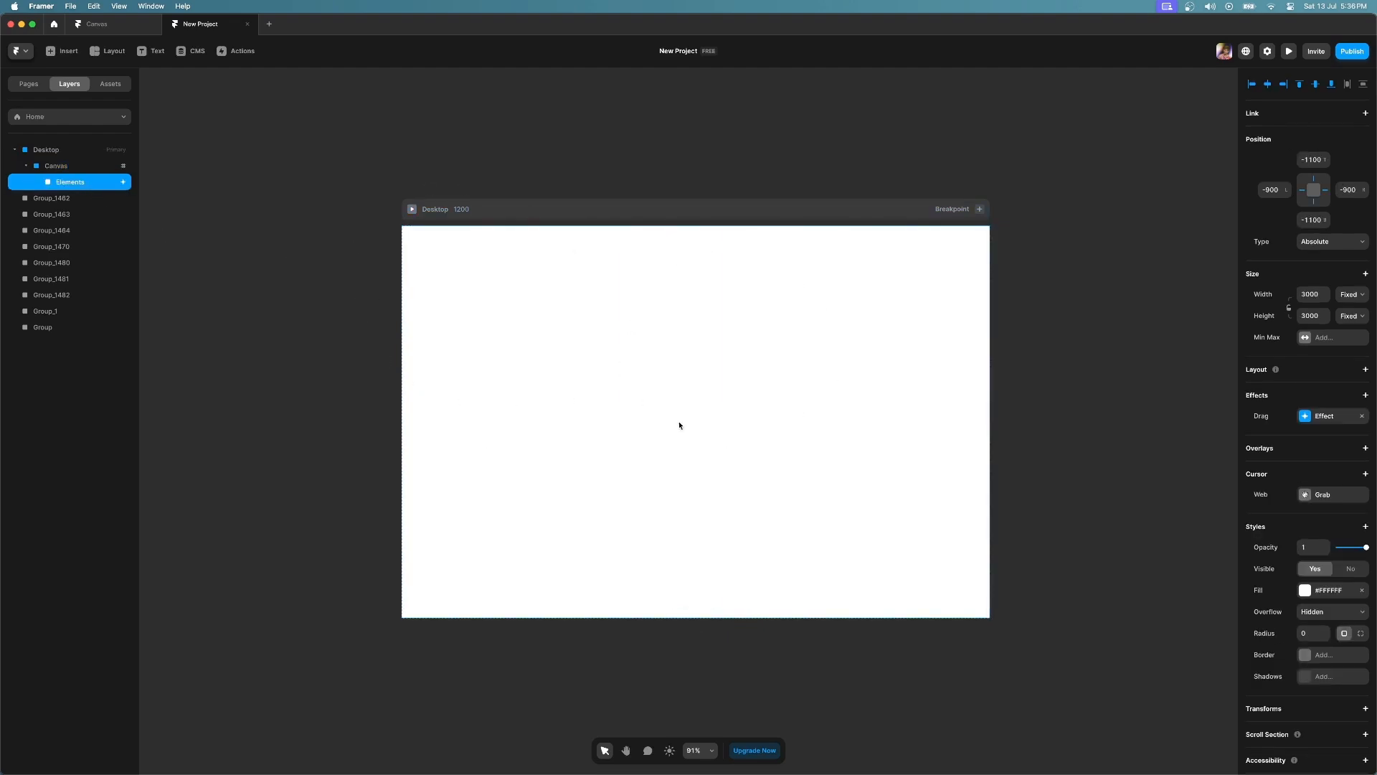
Step: Set the Desktop breakpoint's overflow to Visible
click(63, 155)
right_click(71, 155)
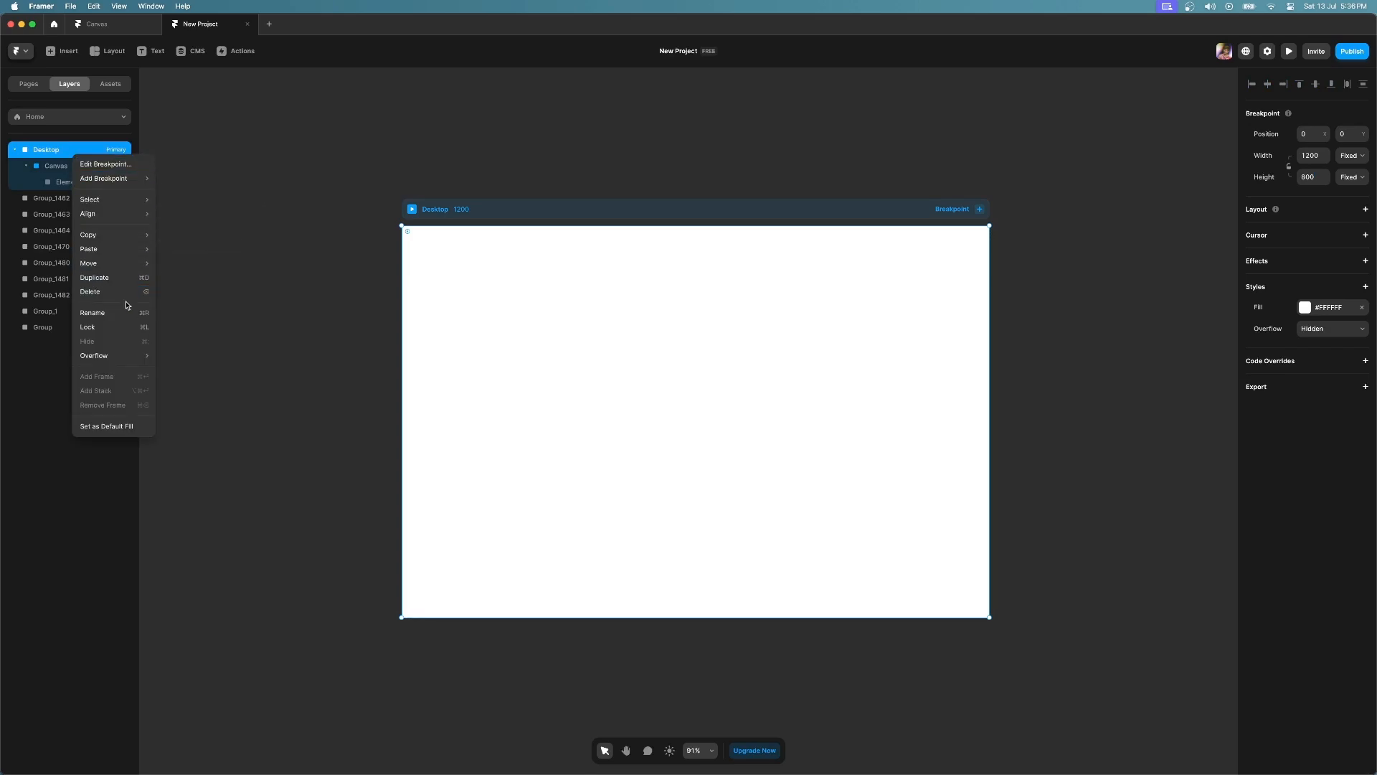
mouse_move(147, 357)
click(184, 369)
Step: Set the Canvas frame's overflow to Visible
click(83, 169)
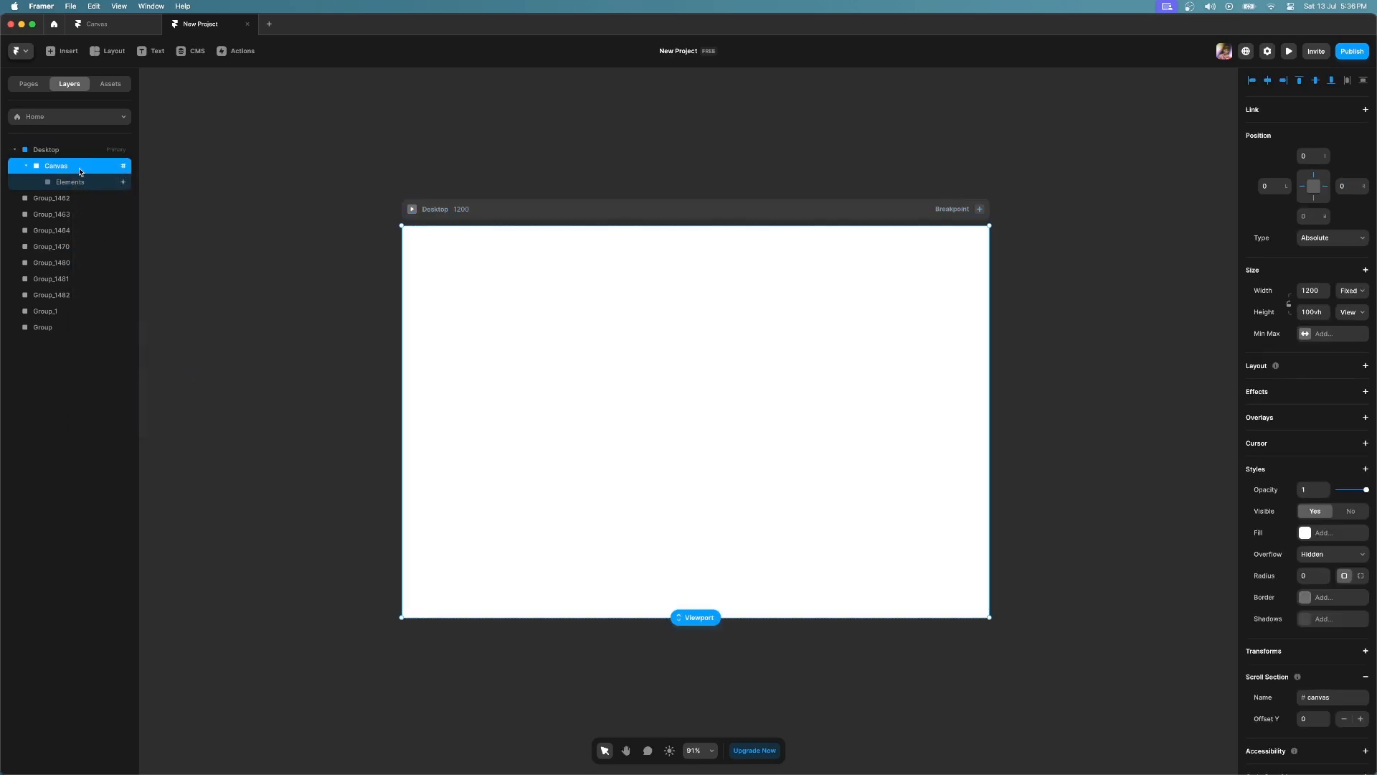
right_click(83, 170)
mouse_move(151, 374)
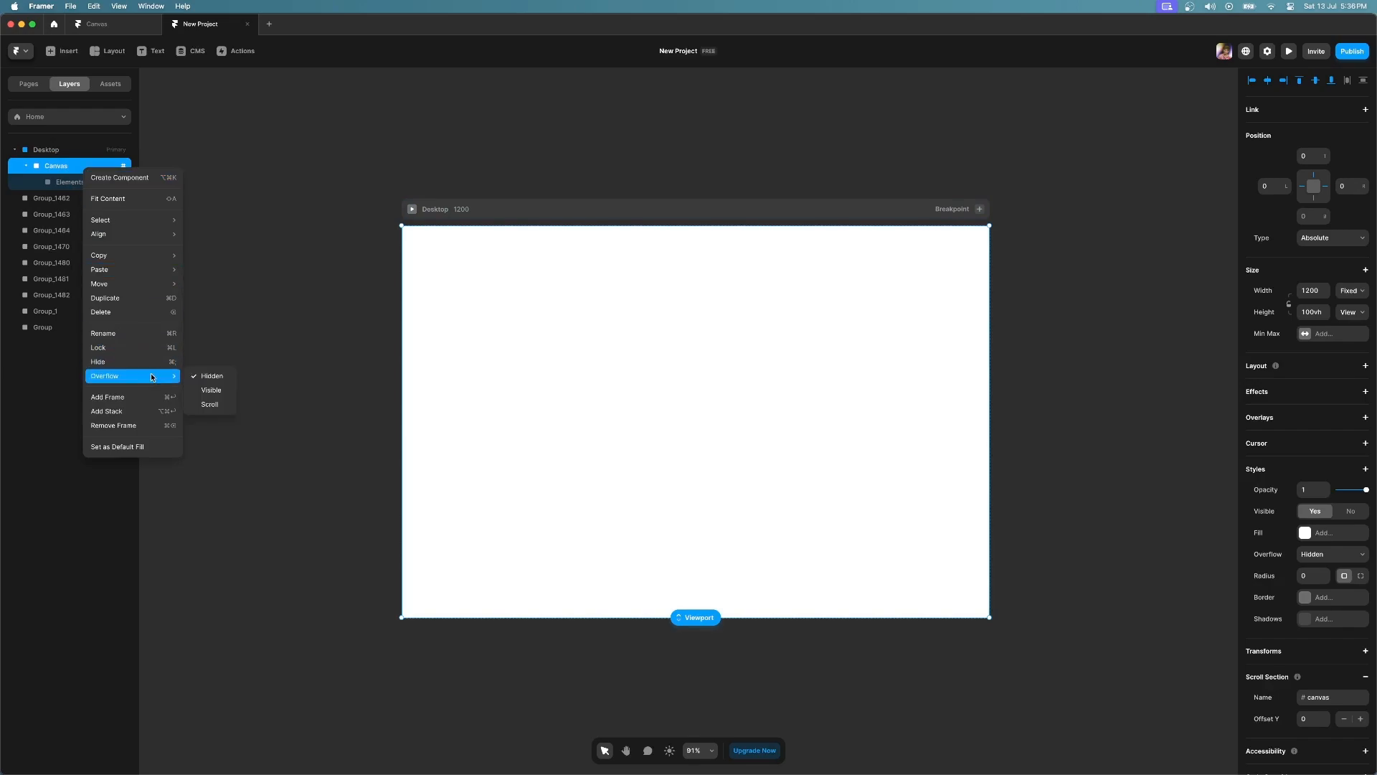
click(211, 389)
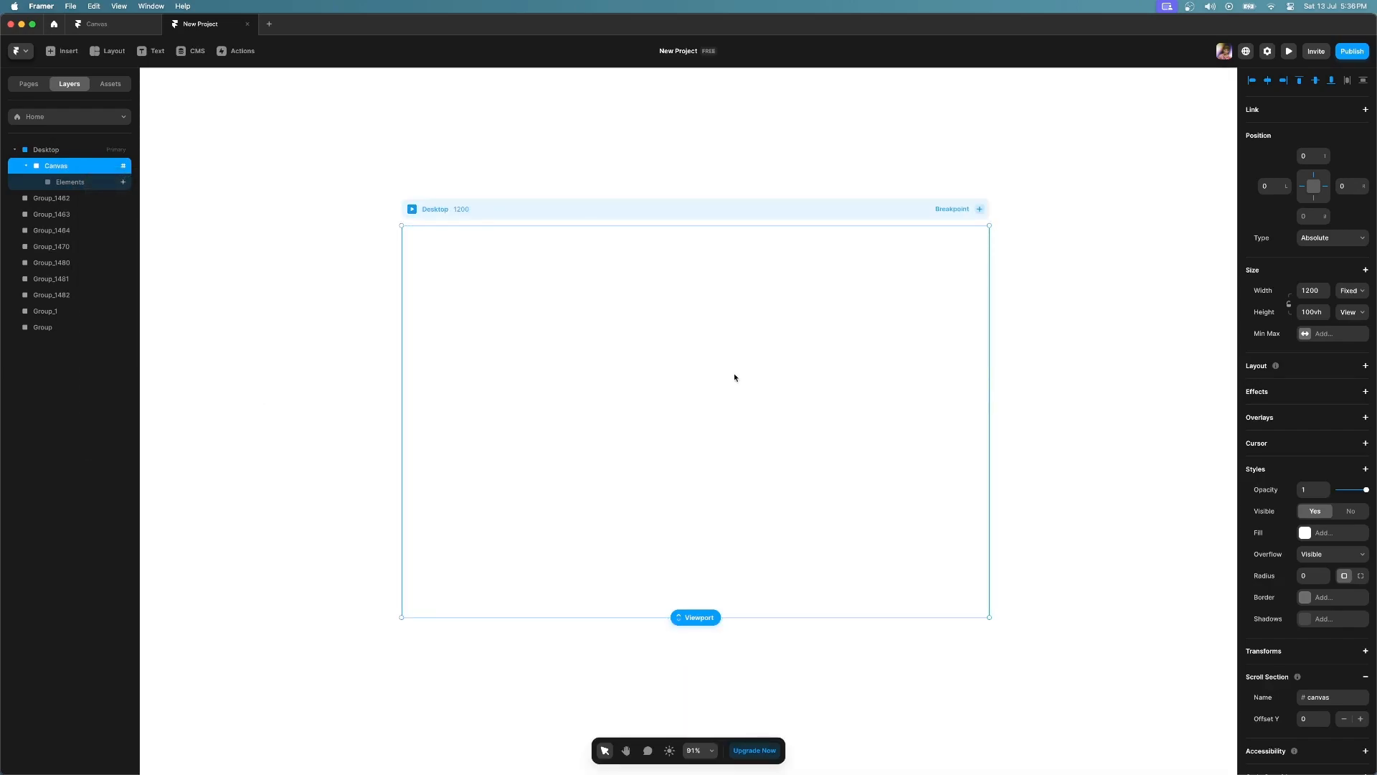
Step: Move all nine loose graphics into the Elements frame, spreading them around the Desktop breakpoint area
scroll(735, 377, up, 2)
scroll(736, 378, down, 5)
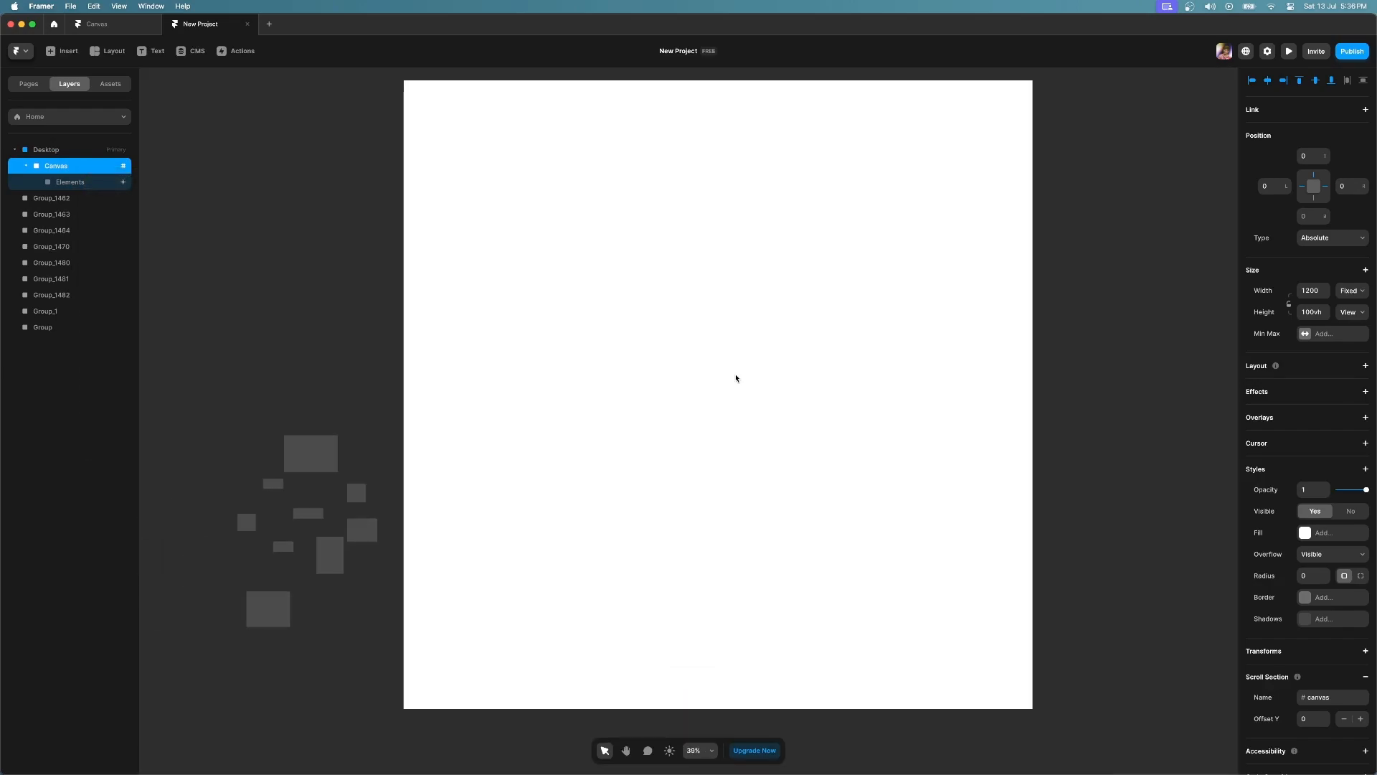
click(330, 397)
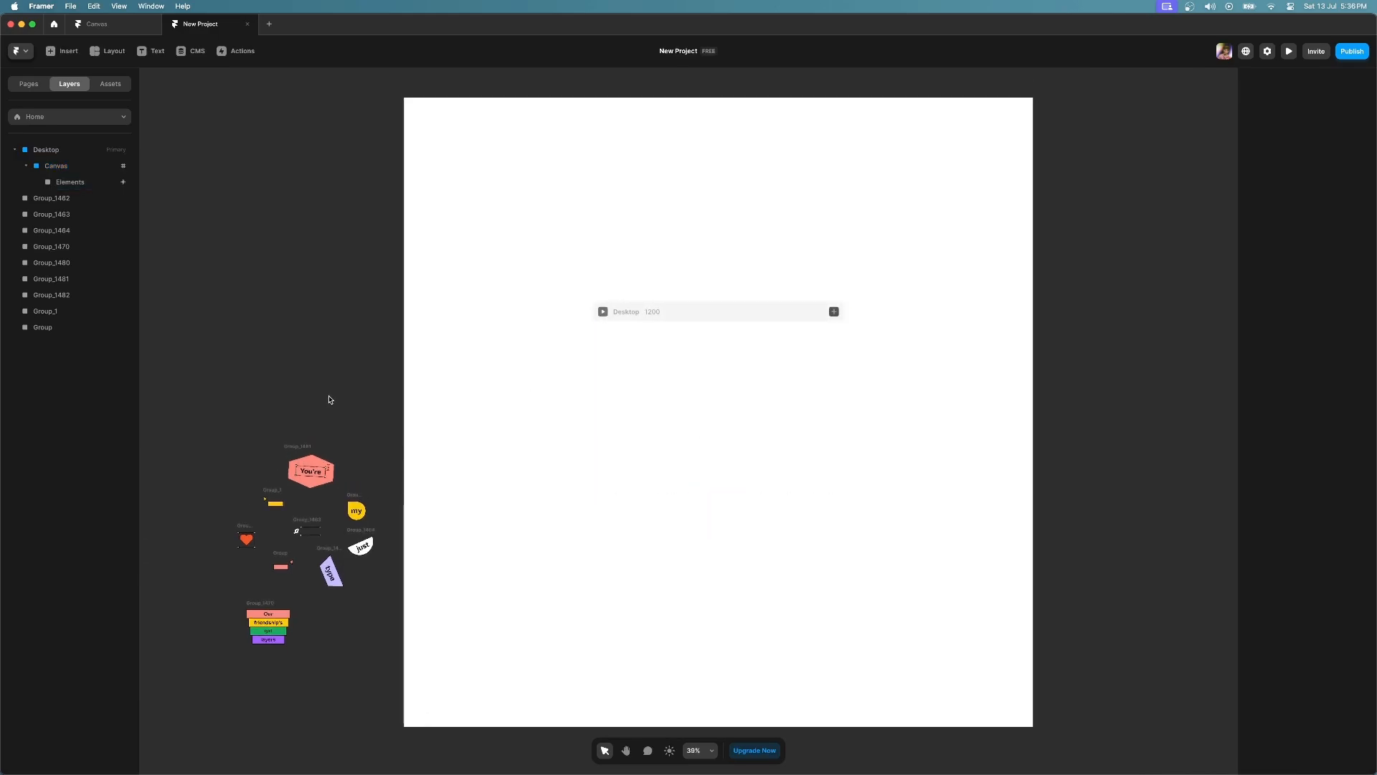
drag(307, 476, 697, 386)
drag(314, 531, 638, 373)
click(333, 572)
drag(333, 572, 791, 394)
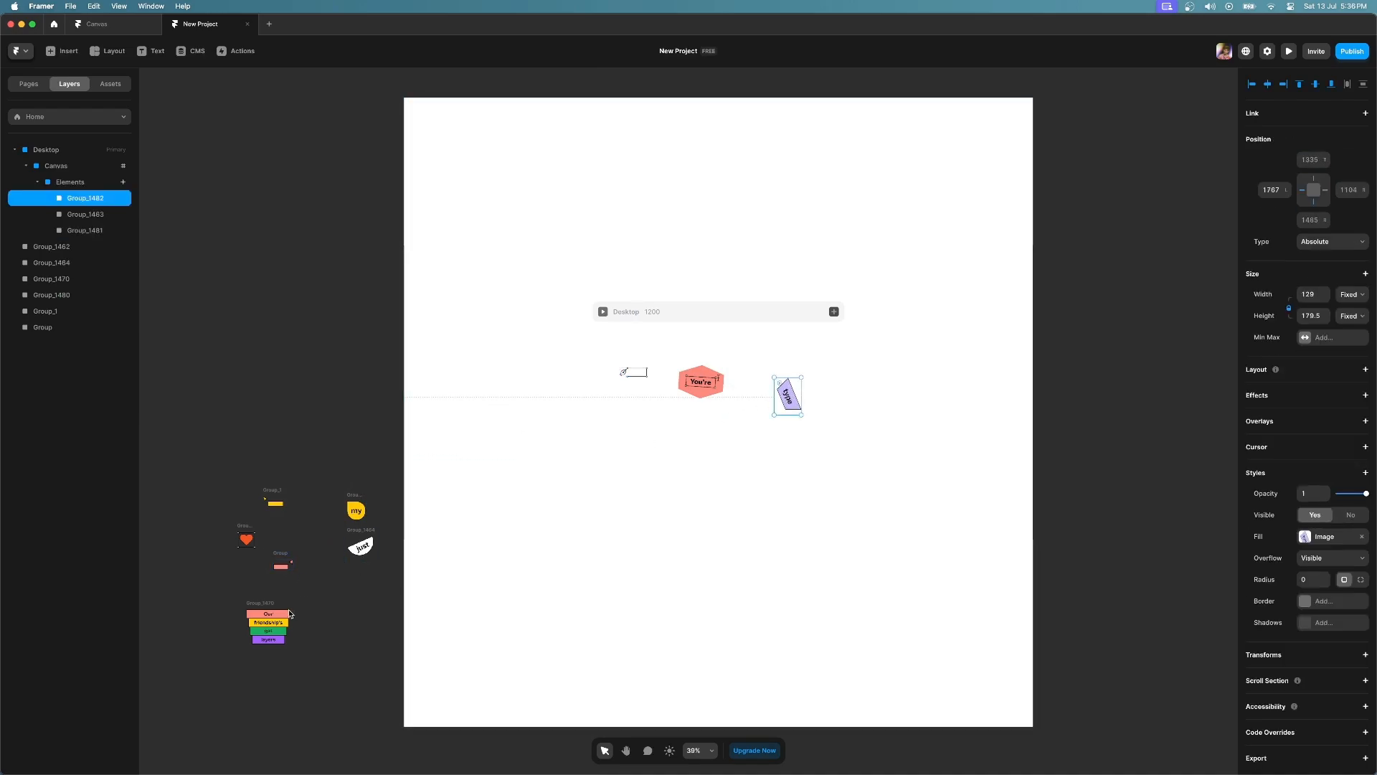
drag(277, 622, 645, 419)
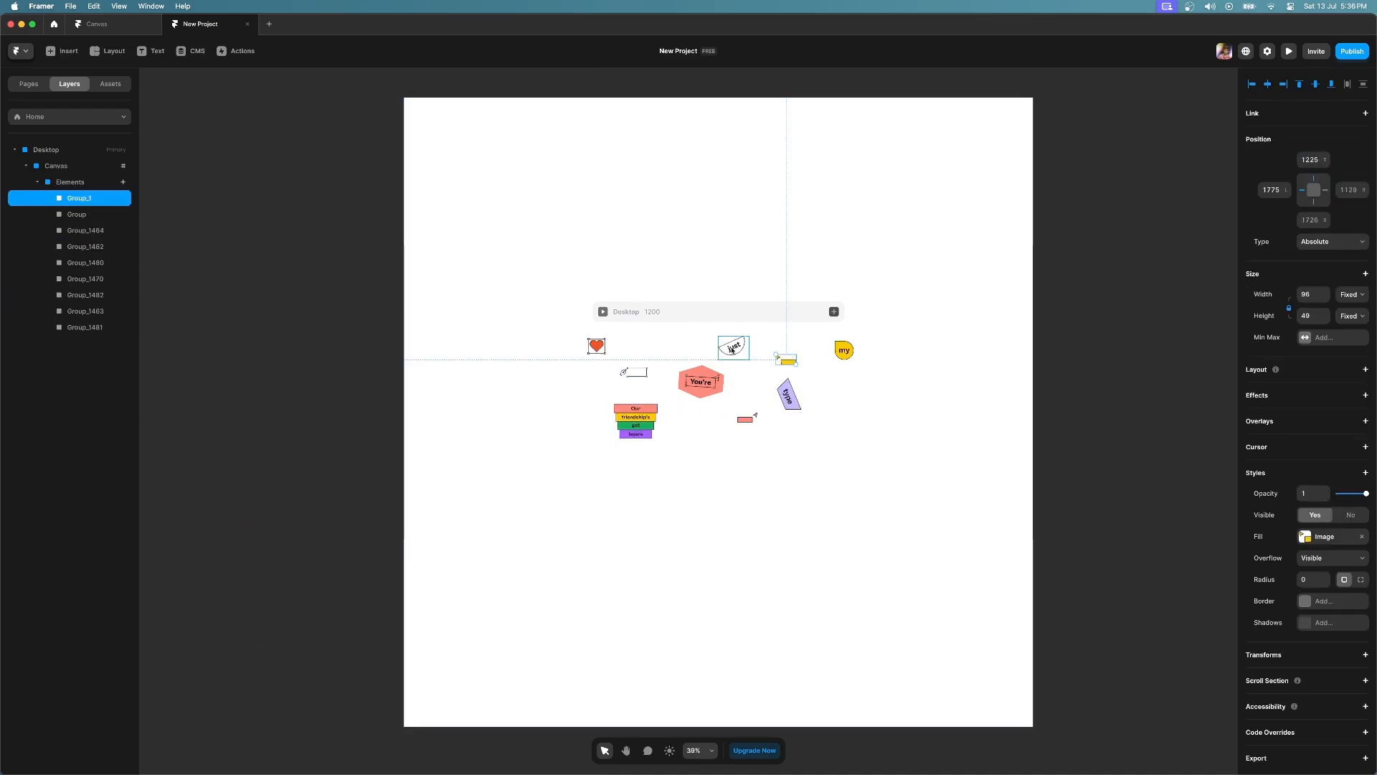
Step: Add a Drag effect to the "You're" hexagon graphic and turn off Snap Back
scroll(732, 350, up, 5)
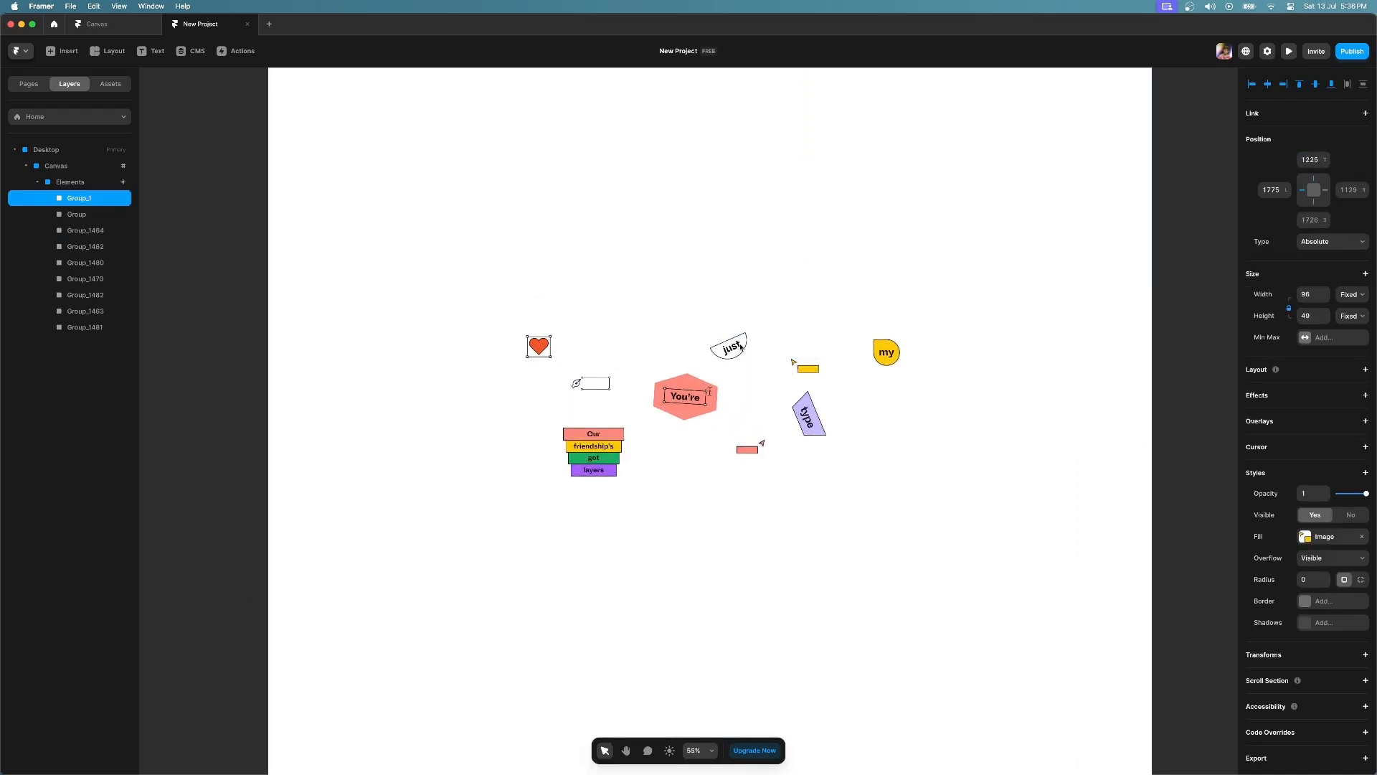
scroll(741, 344, up, 3)
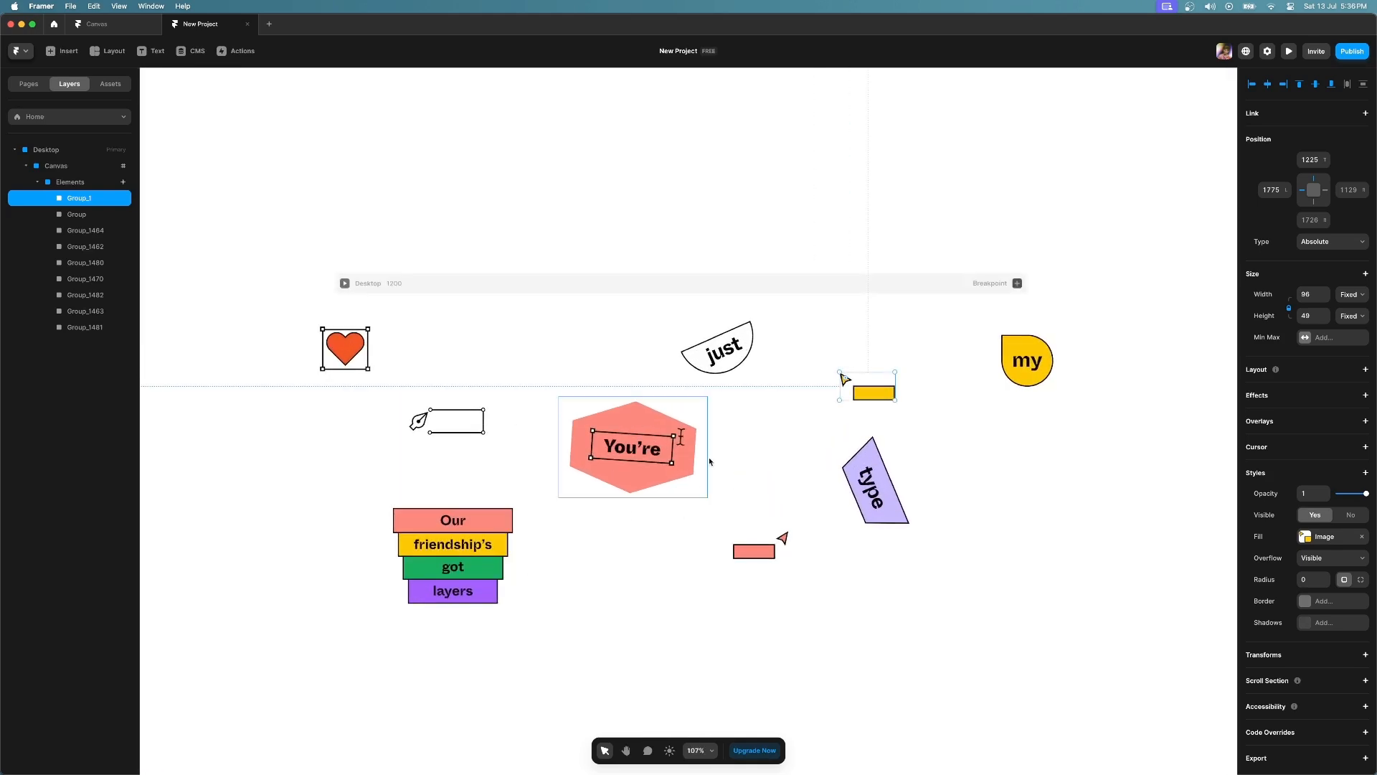
click(665, 449)
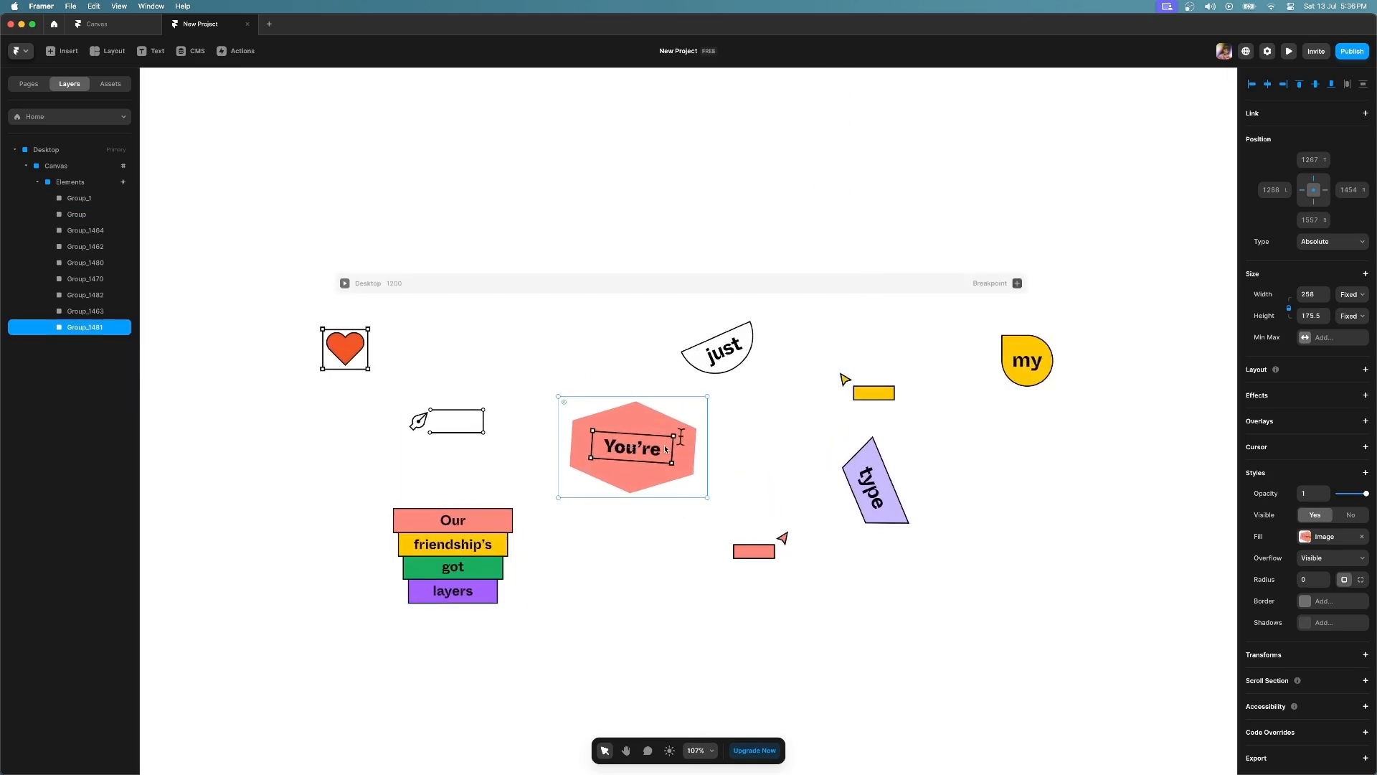
click(1283, 396)
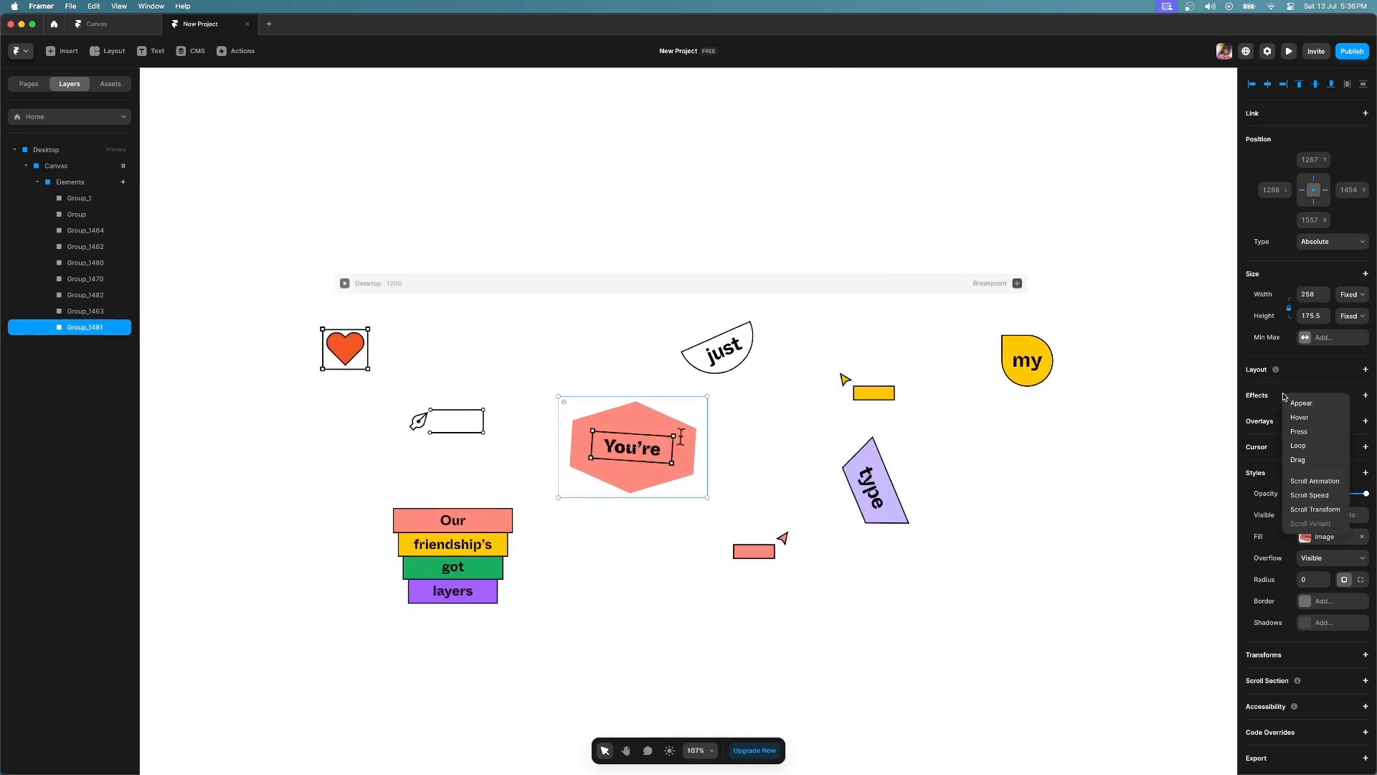
click(1304, 460)
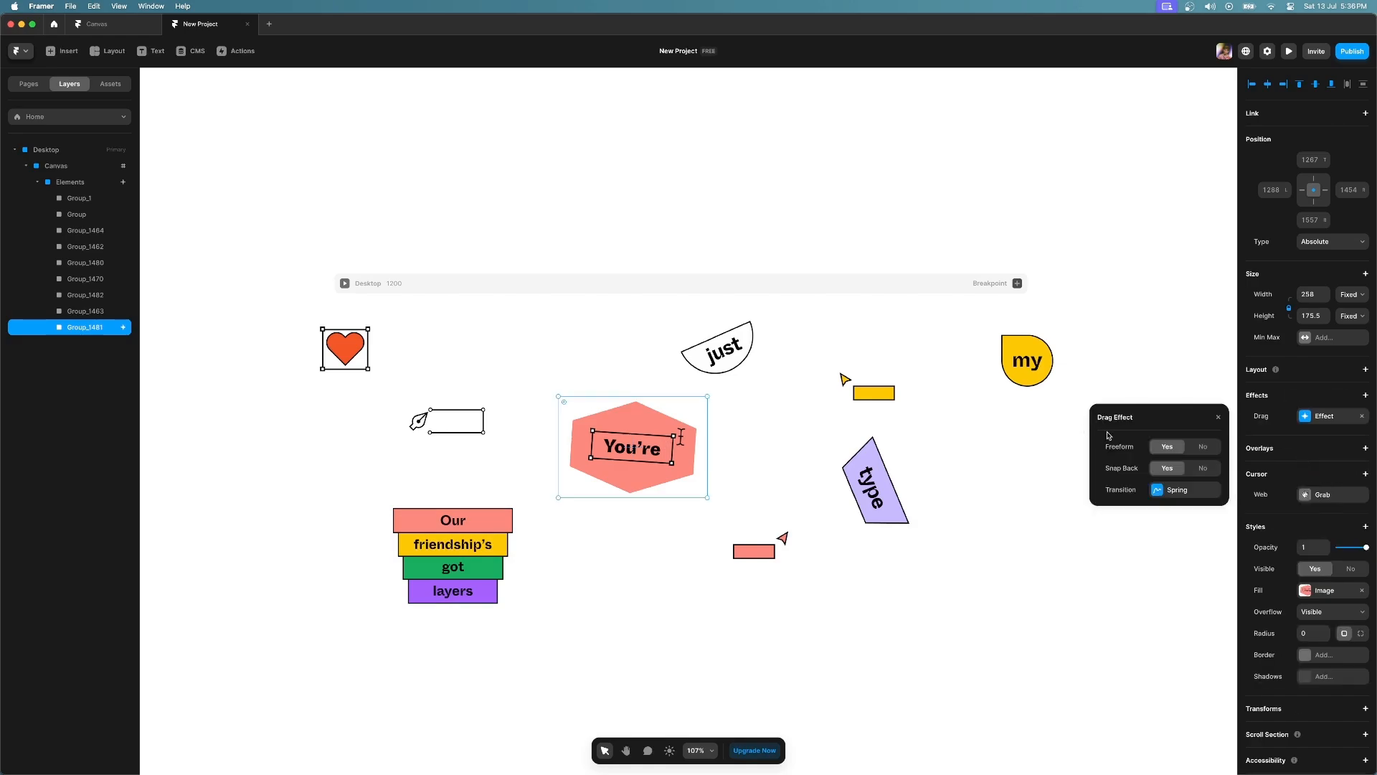
click(1208, 470)
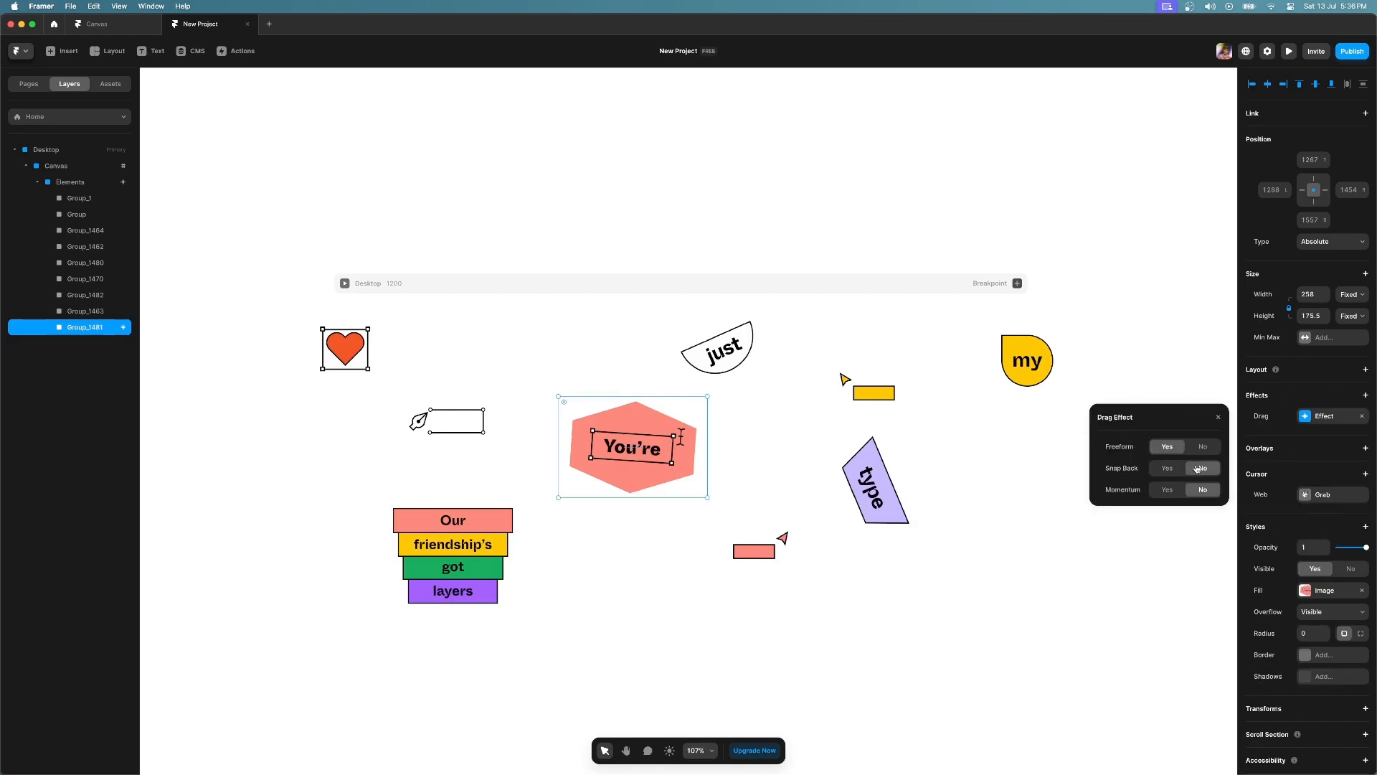
click(1218, 417)
Step: Add a Hover effect with a scale of 1.1 to the "You're" graphic
click(1323, 396)
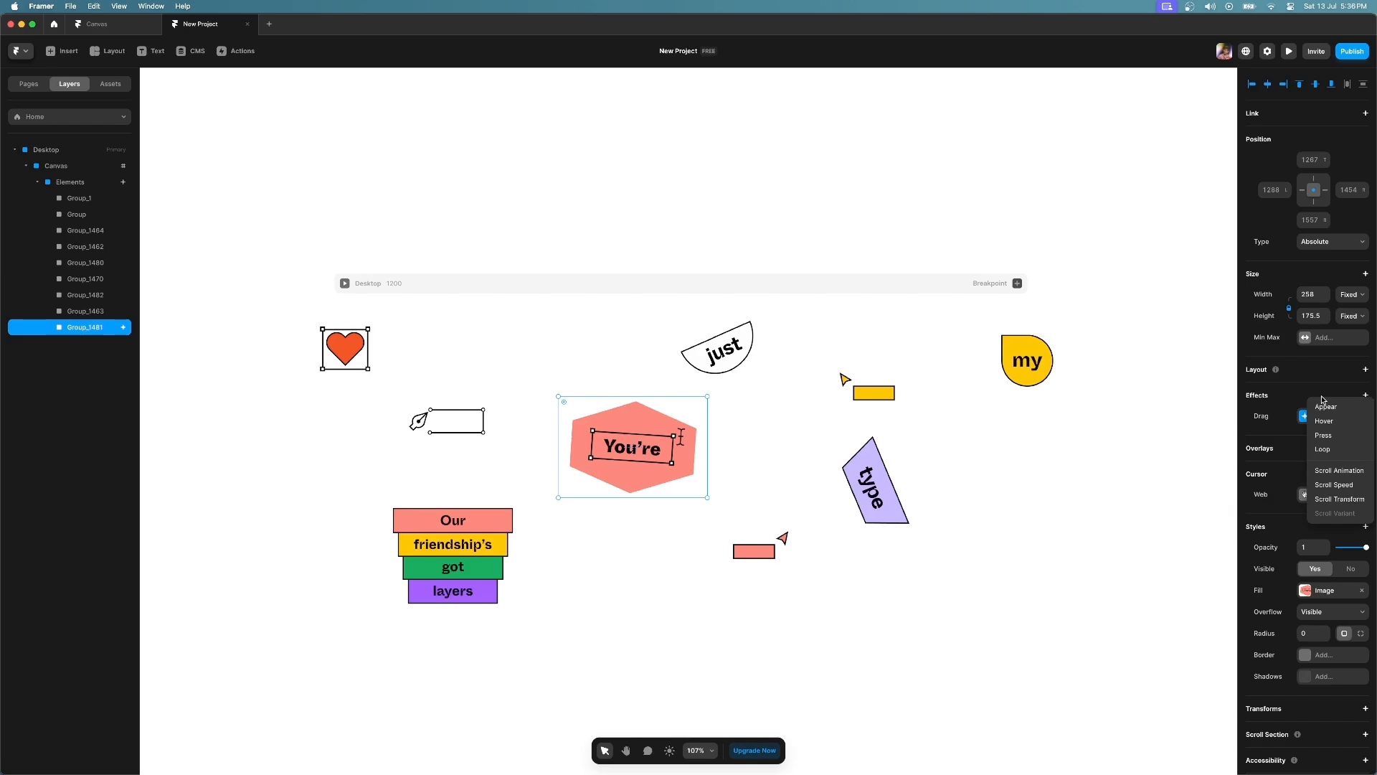
click(1324, 422)
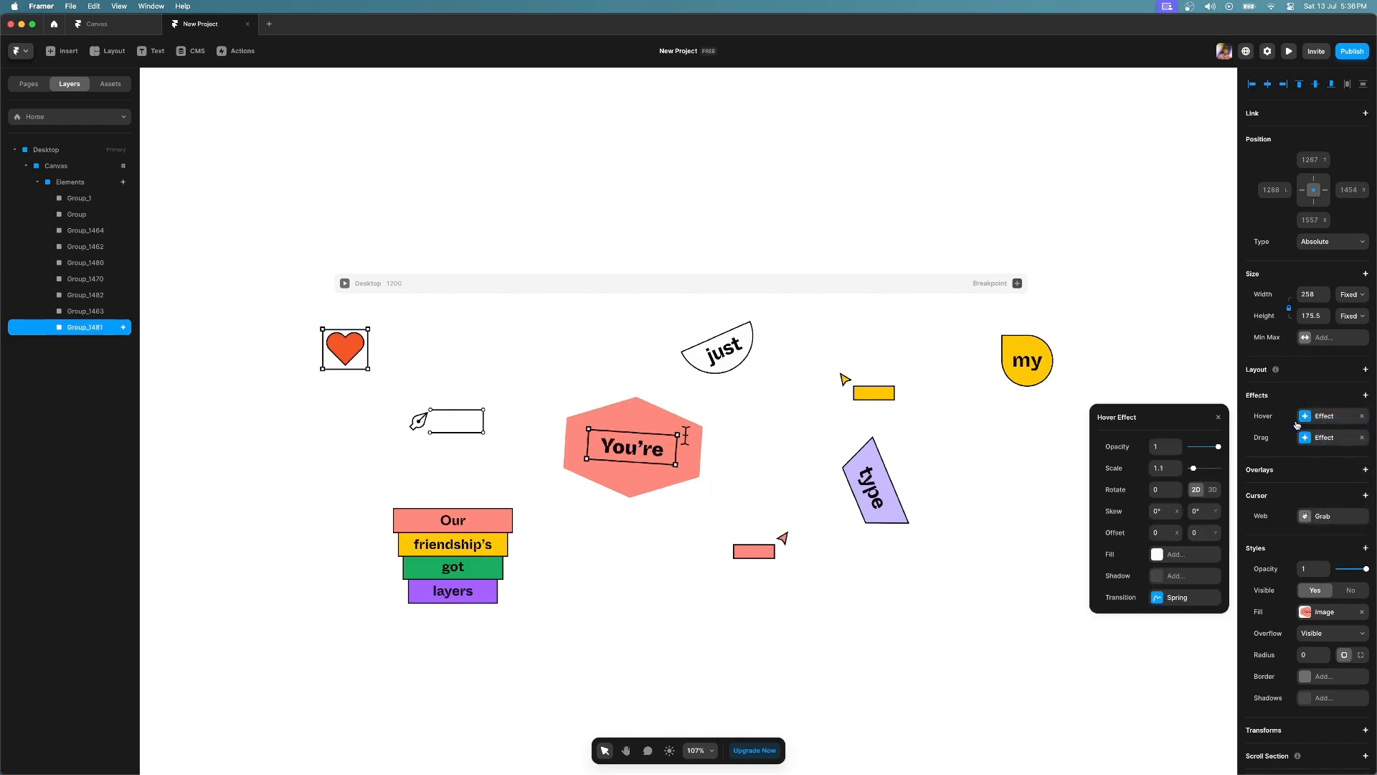
drag(1169, 462, 1146, 468)
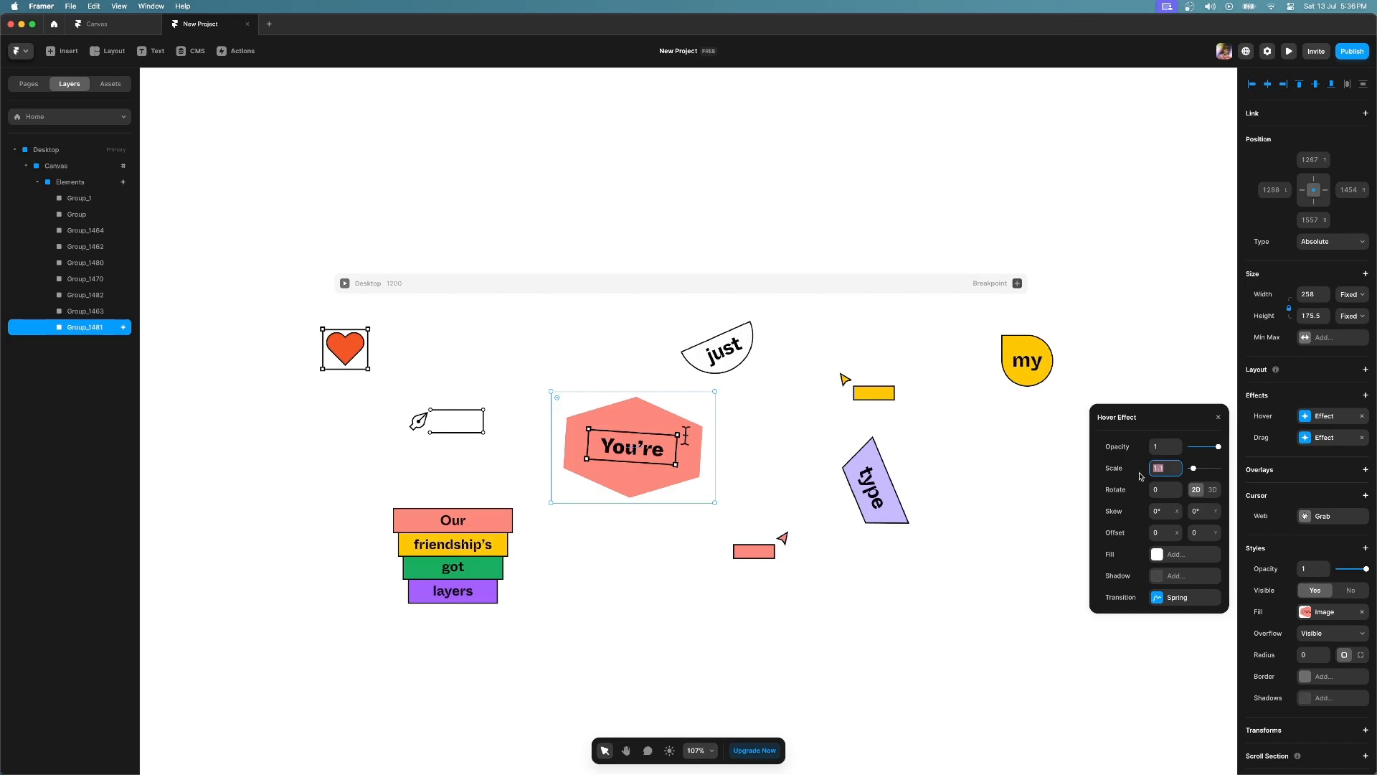
key(Return)
click(1219, 417)
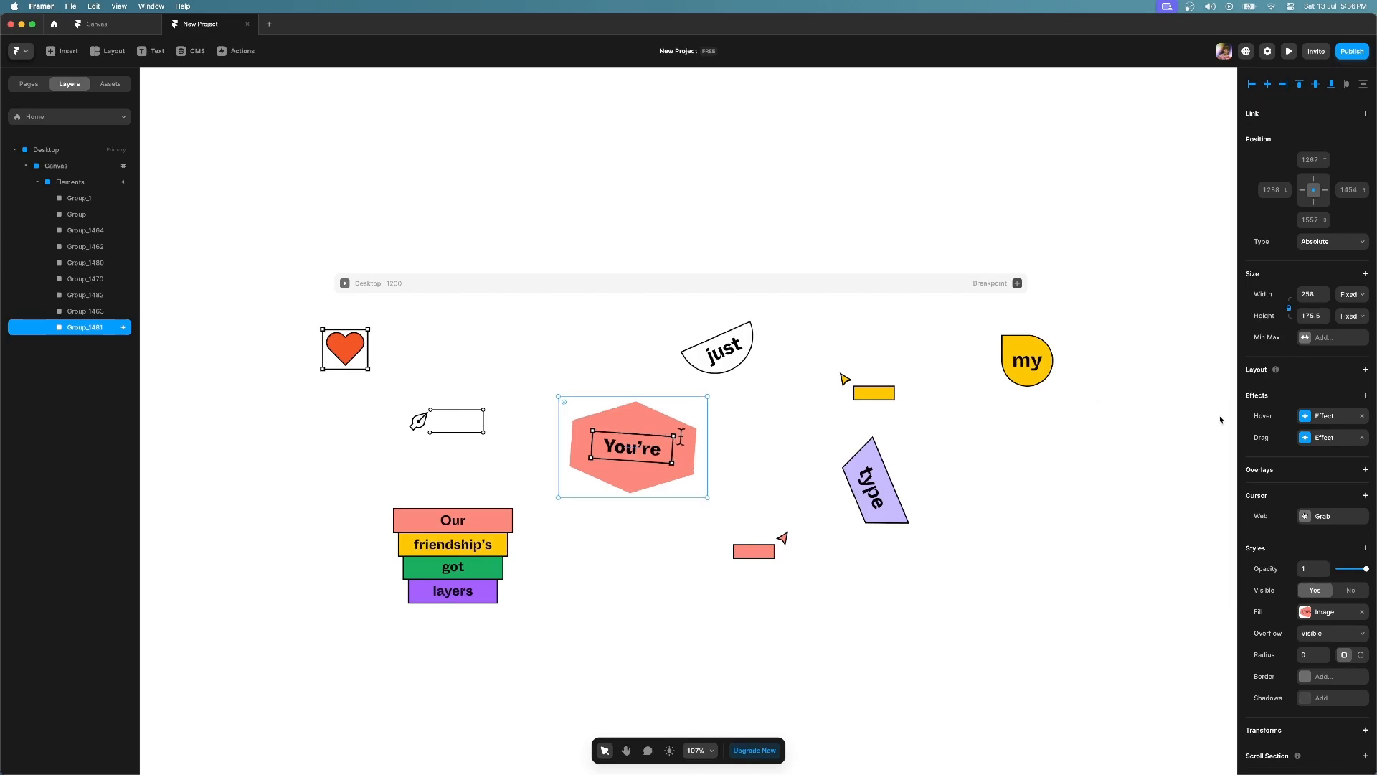
Step: Add a Press effect to the "You're" graphic with a scale of 1.2 and a rotation of 4
click(1364, 396)
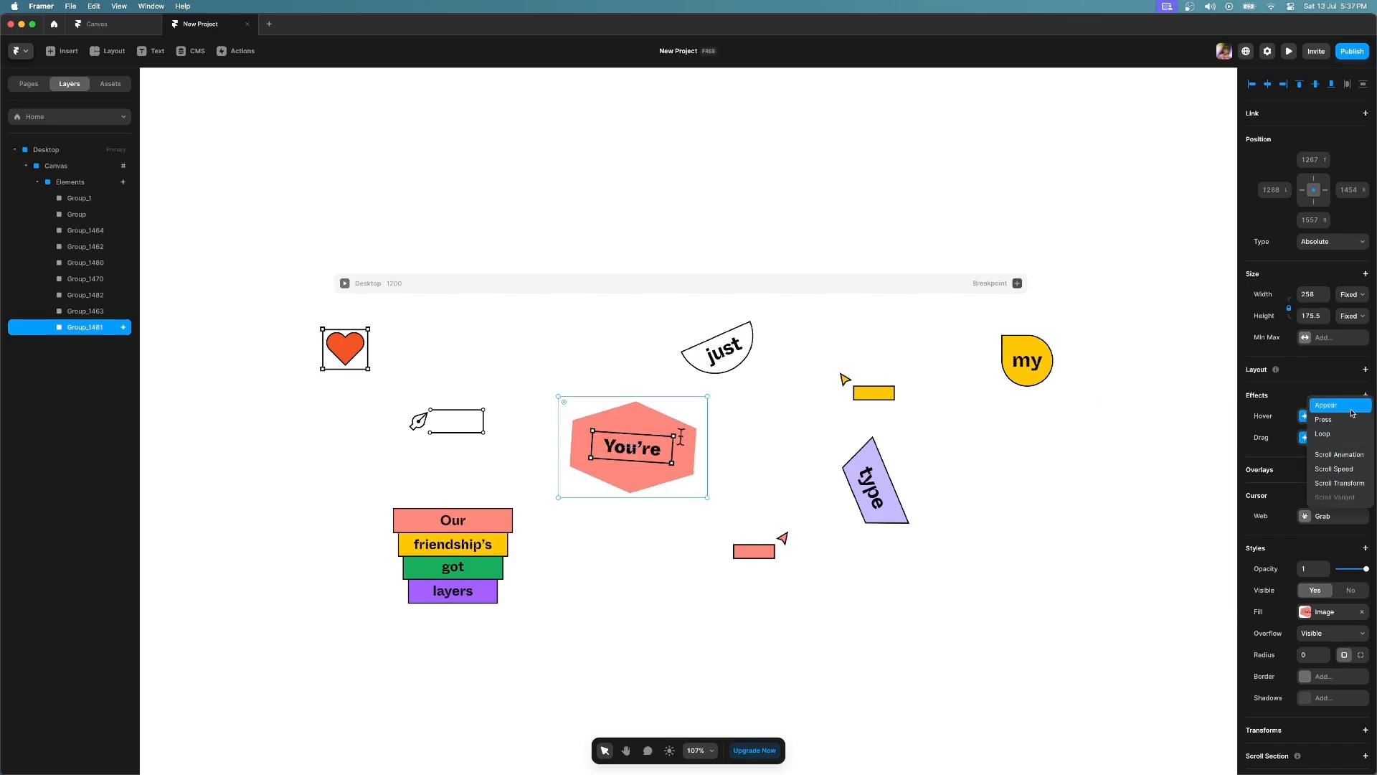
click(1323, 419)
click(1160, 491)
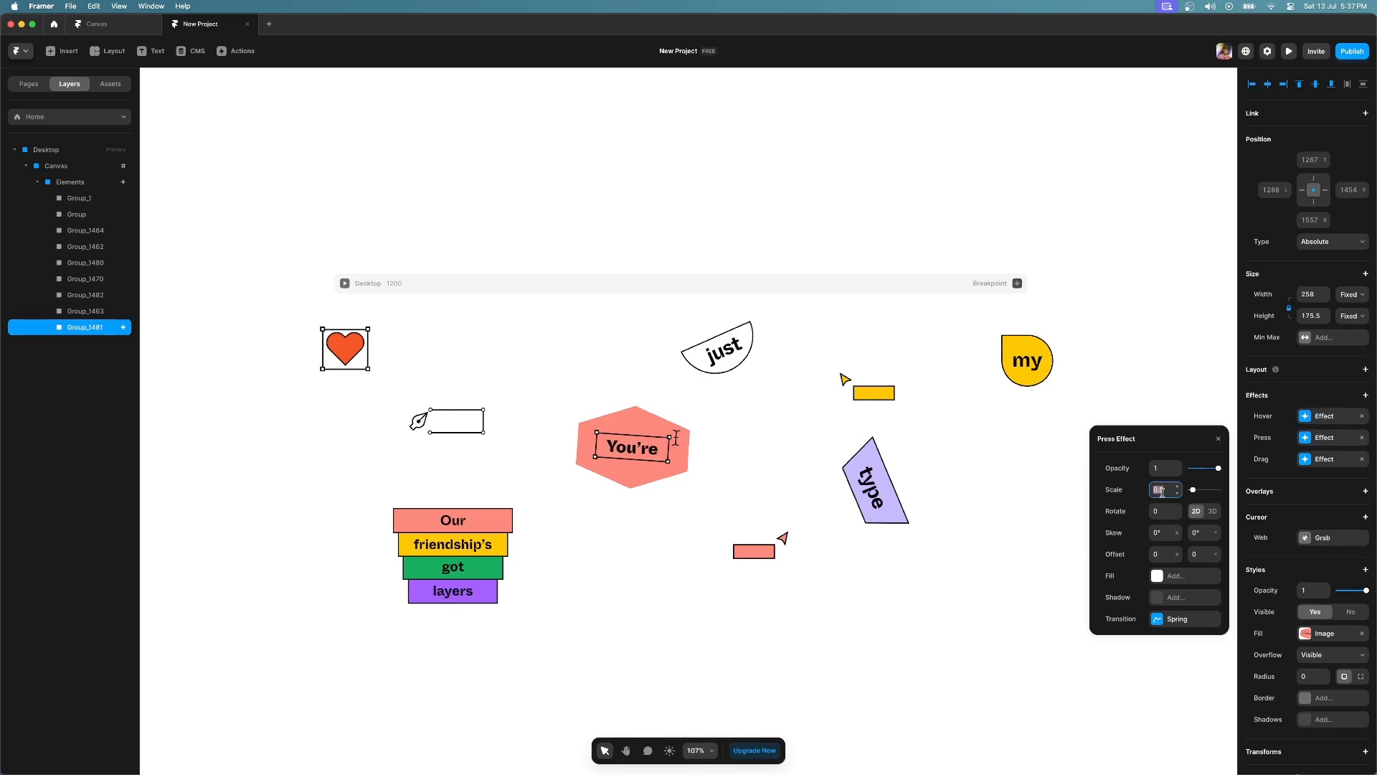
text(1.2)
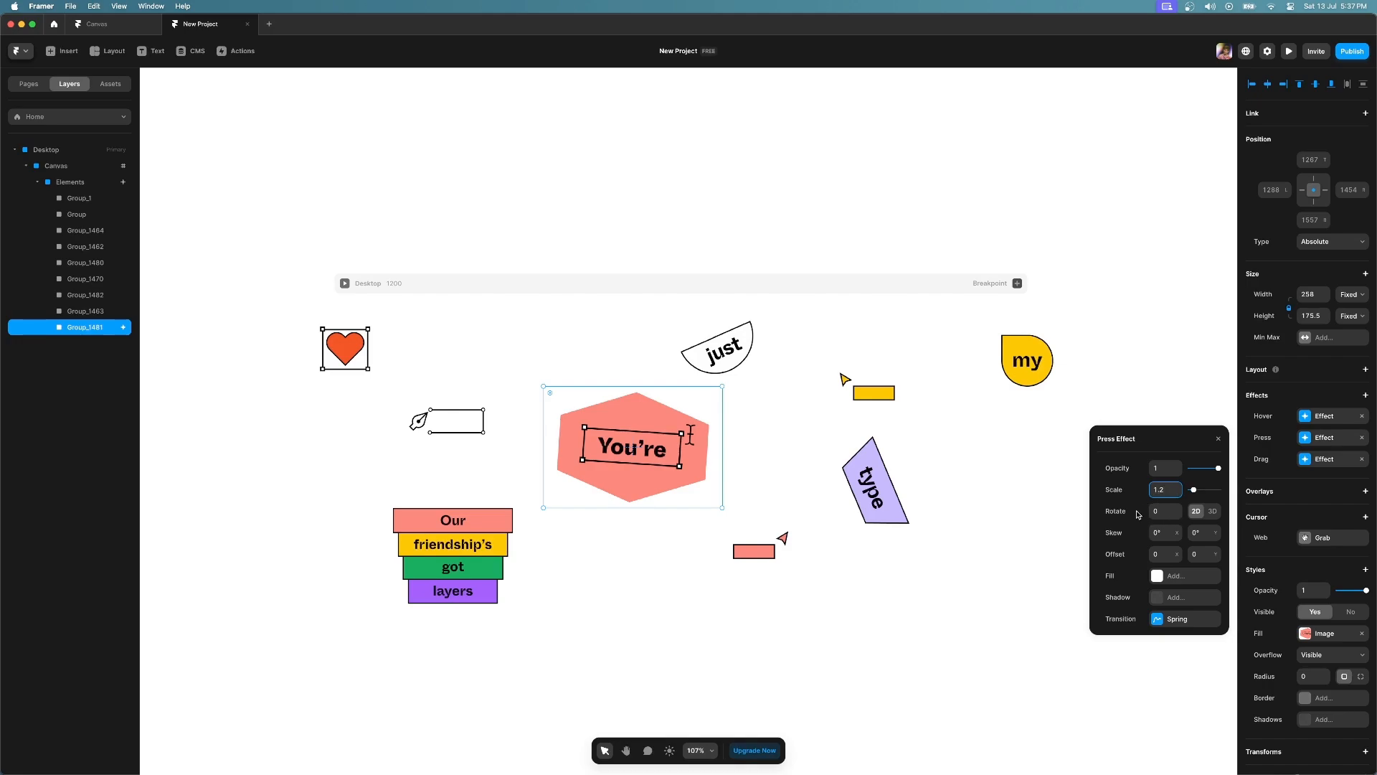
click(1161, 512)
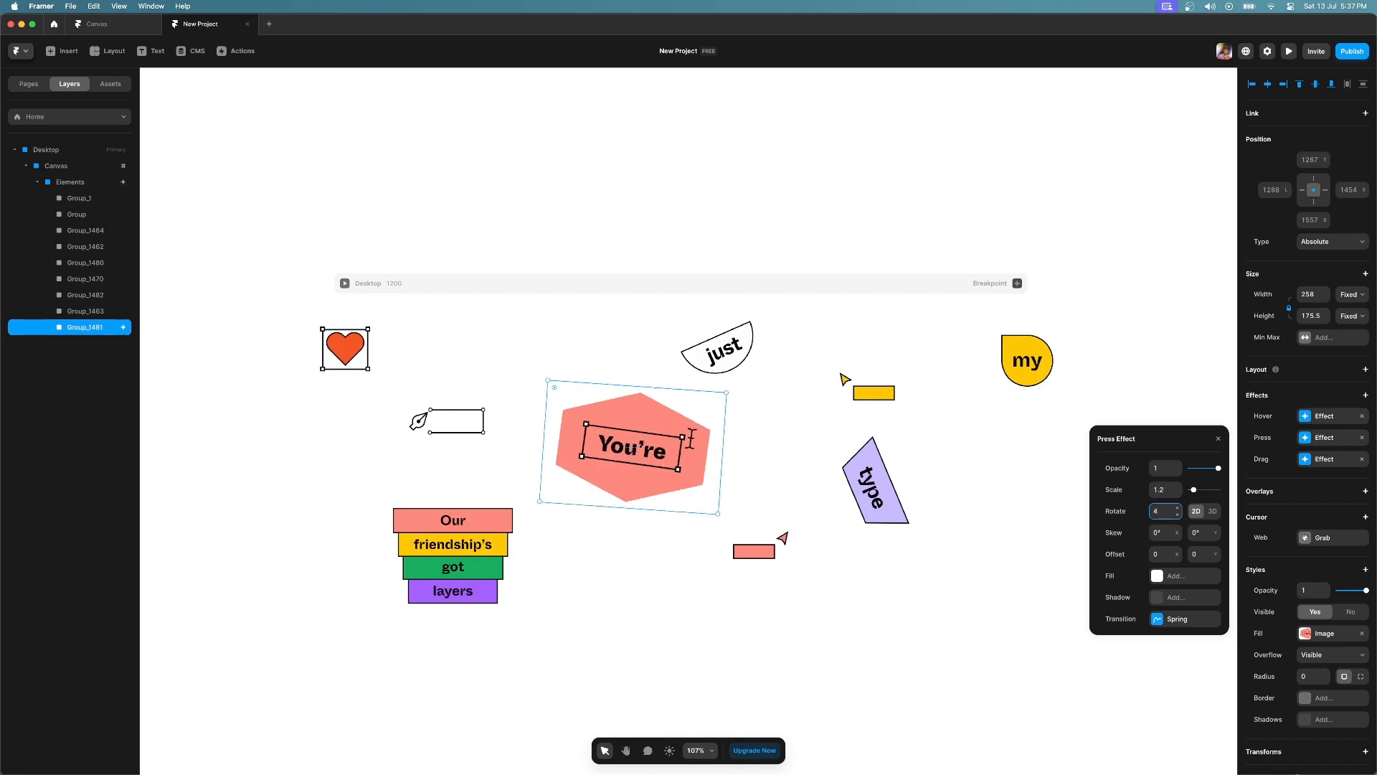
Step: Give the Press effect an outside box shadow with a blur of 20 and black colour at 16% opacity
click(1186, 604)
click(1184, 601)
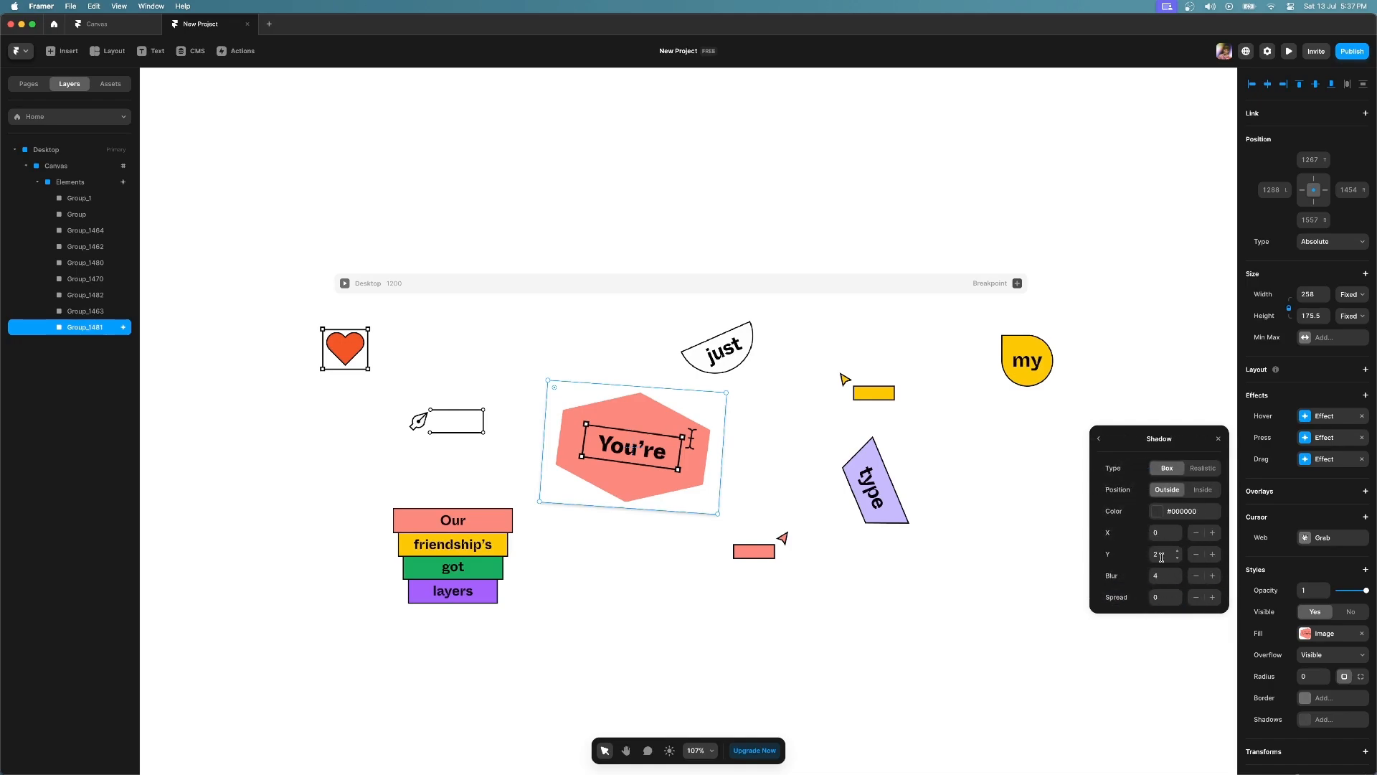
click(1161, 574)
text(20)
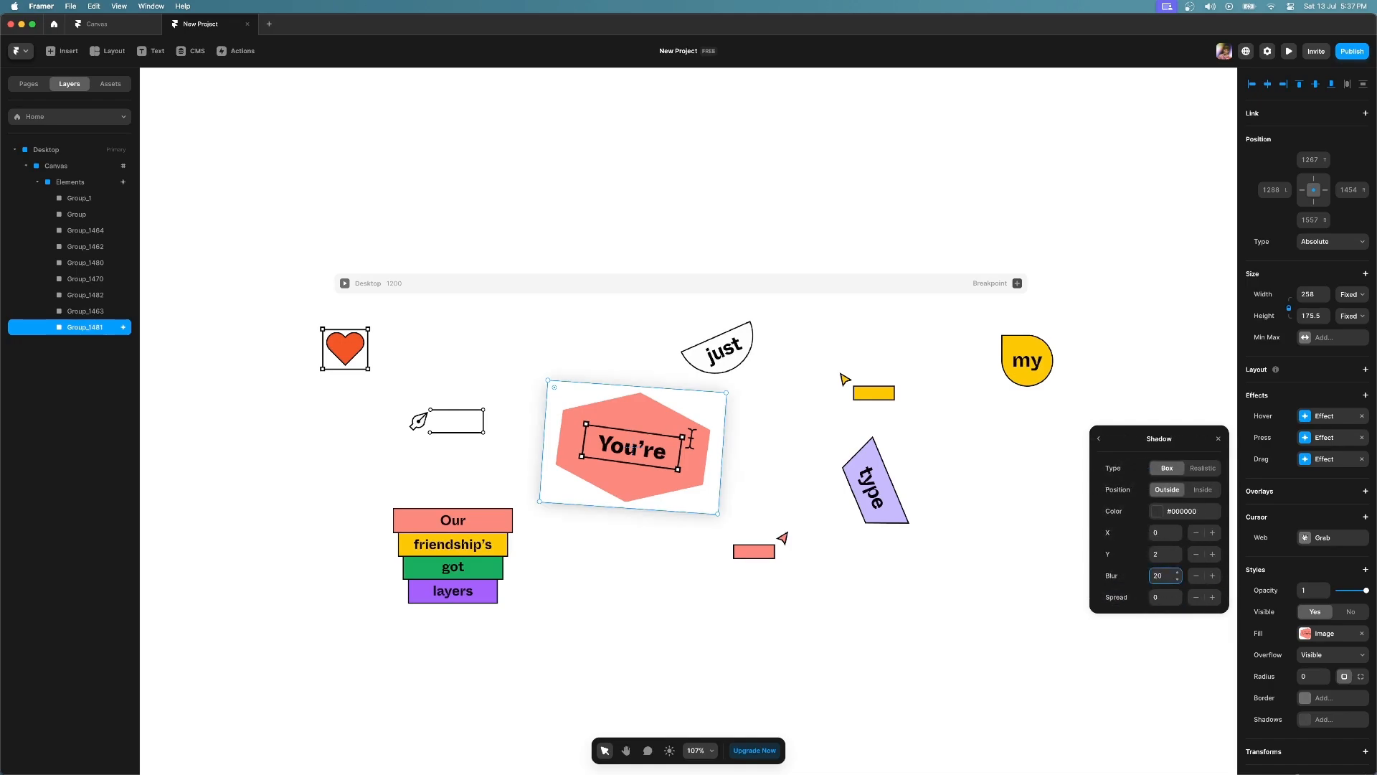
click(1167, 554)
click(1167, 510)
click(1170, 555)
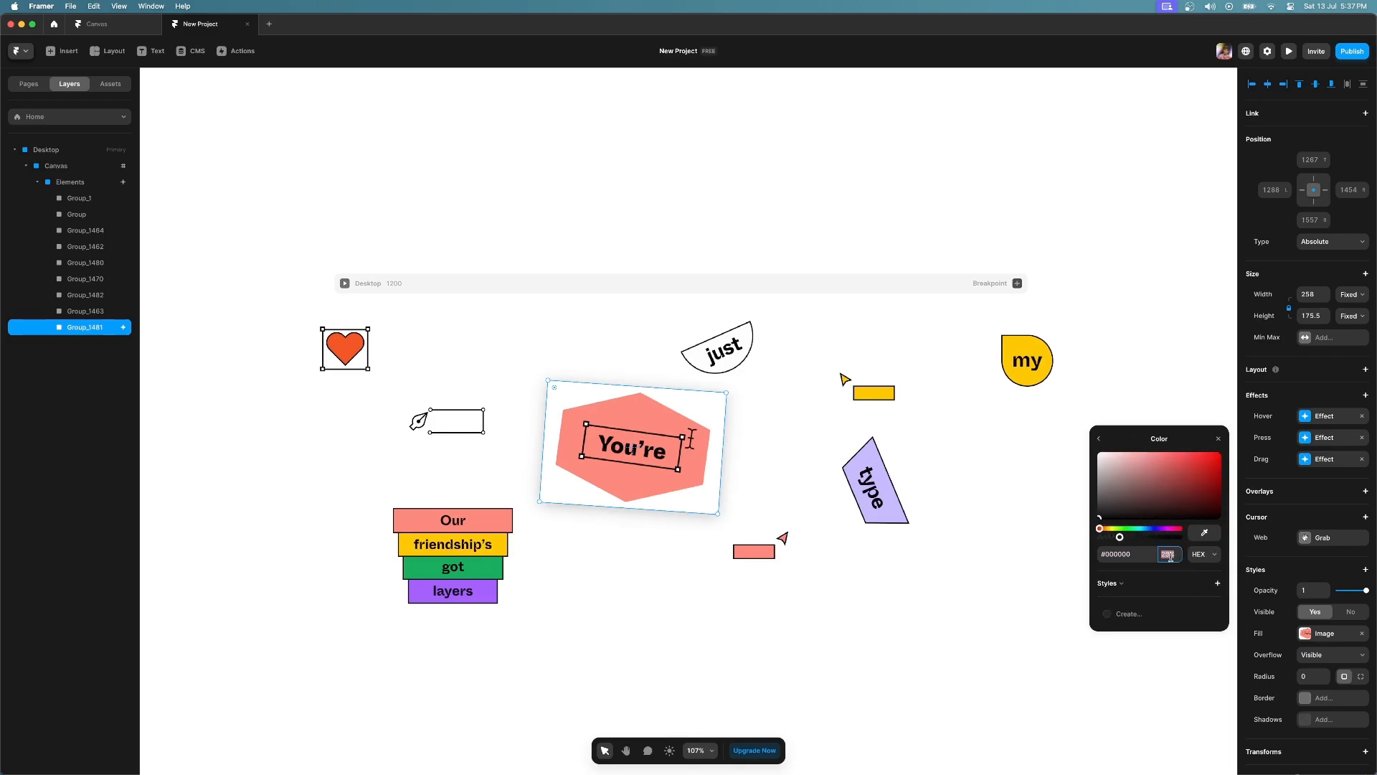
text(12)
key(Return)
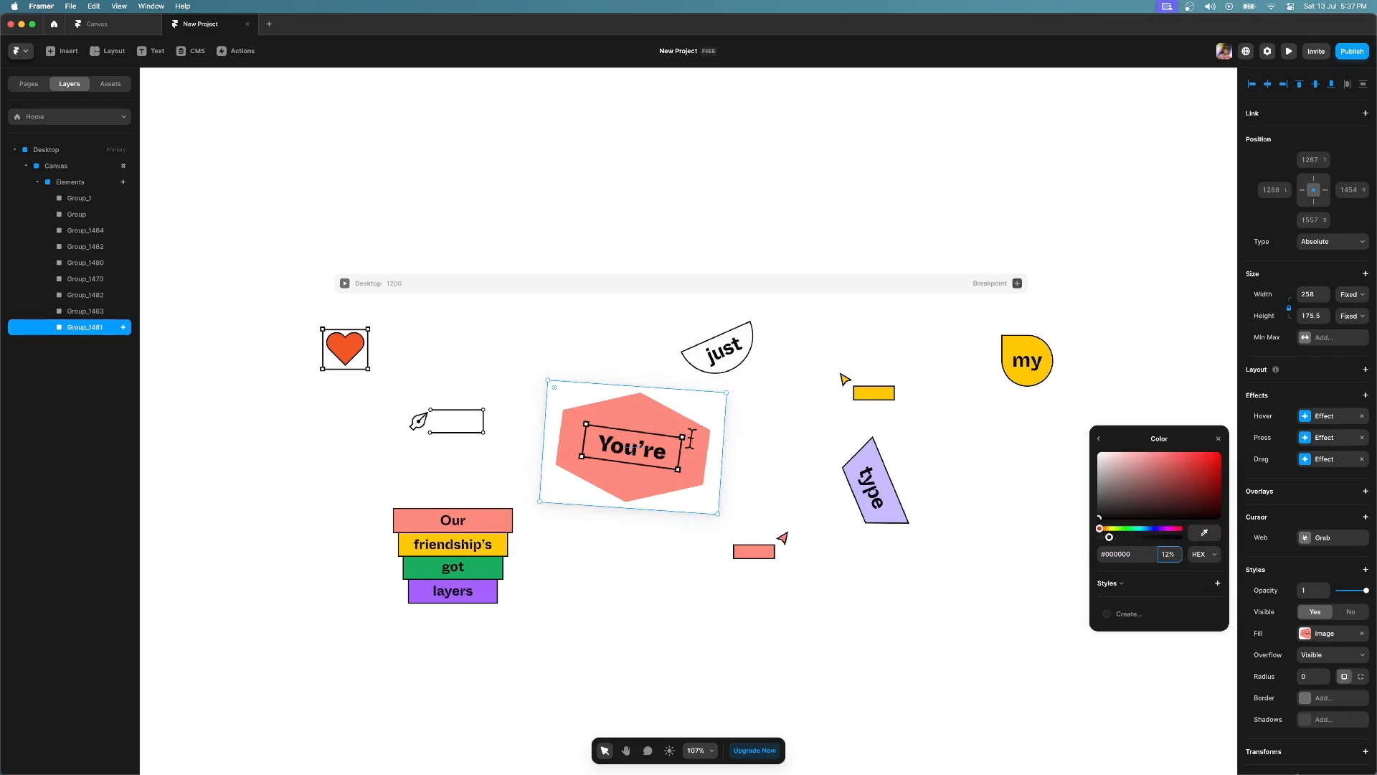
text(16)
key(Return)
click(1221, 440)
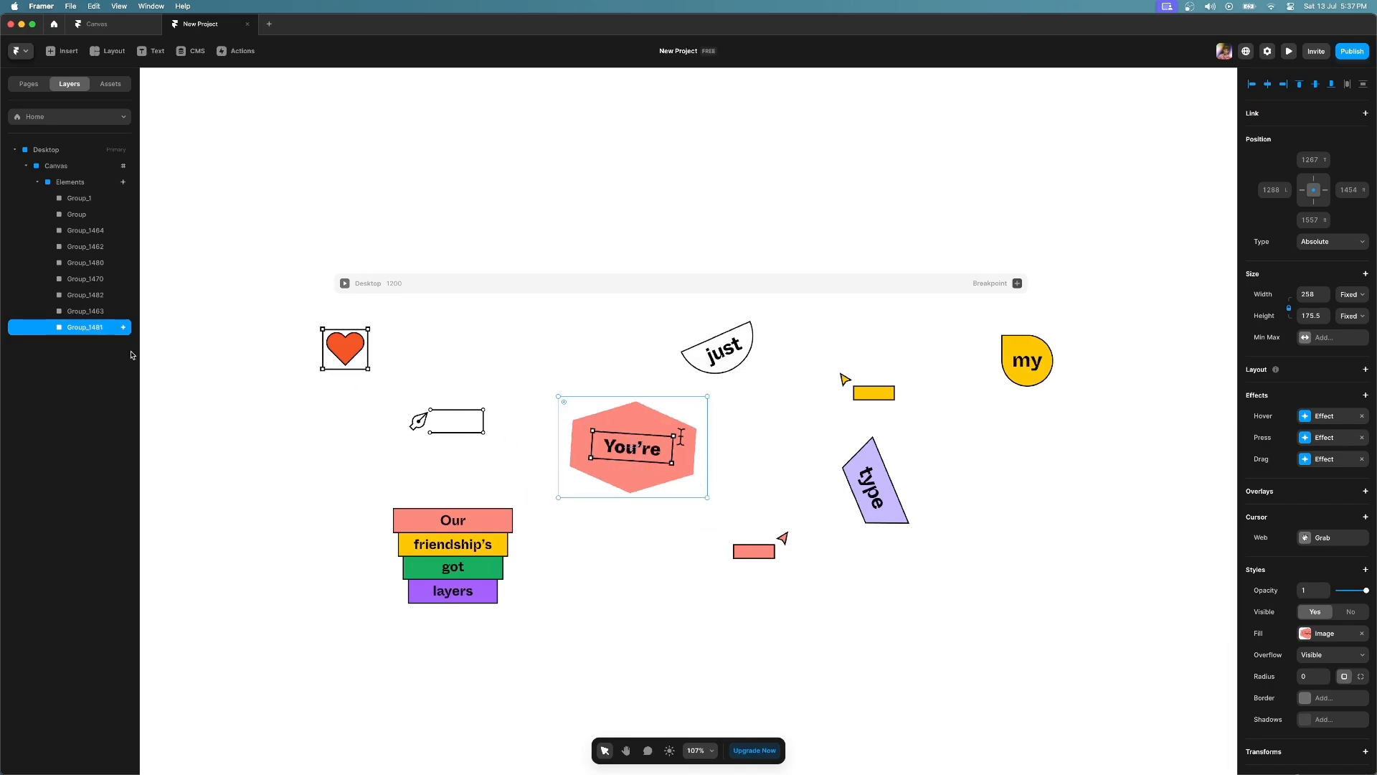
Step: Copy the "You're" graphic's effects and paste them onto the other eight graphics in the Elements frame
right_click(93, 330)
mouse_move(172, 431)
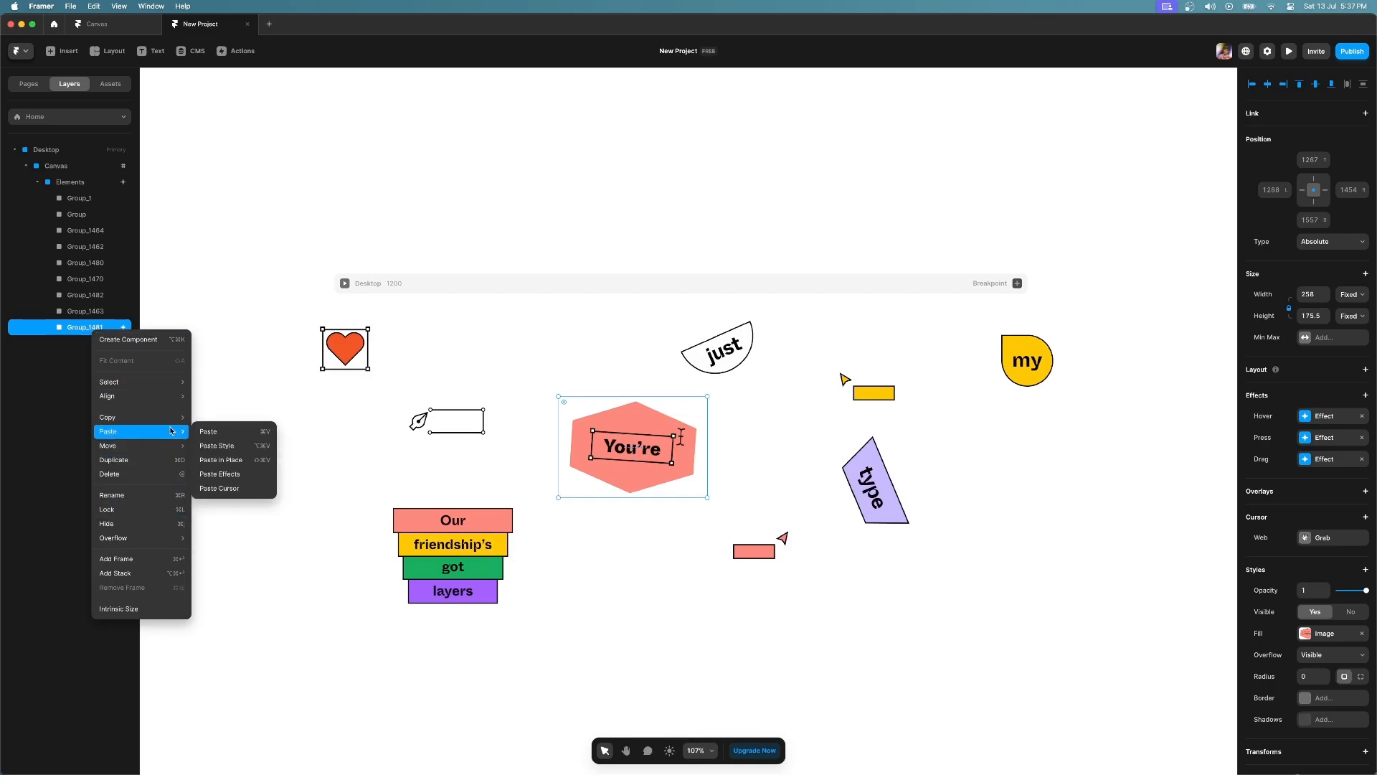
click(222, 528)
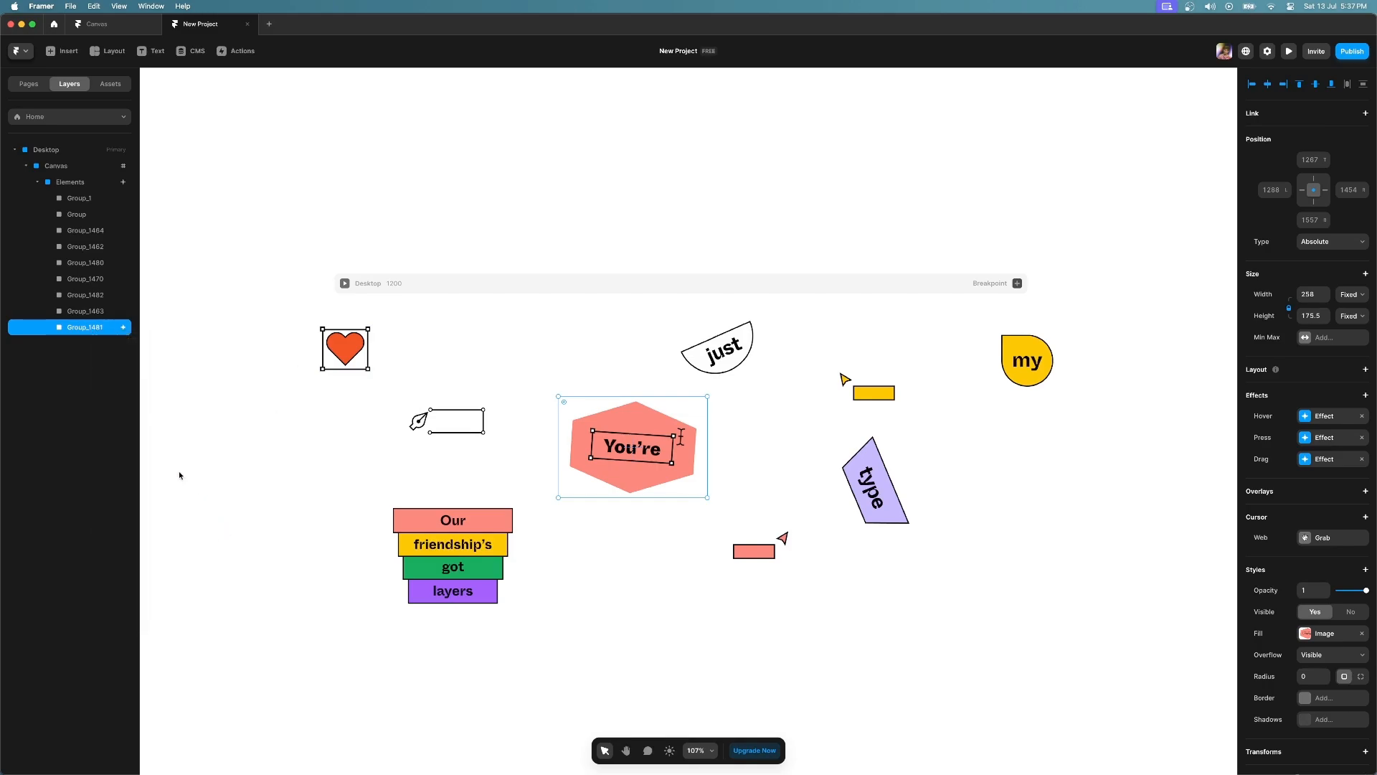
click(92, 312)
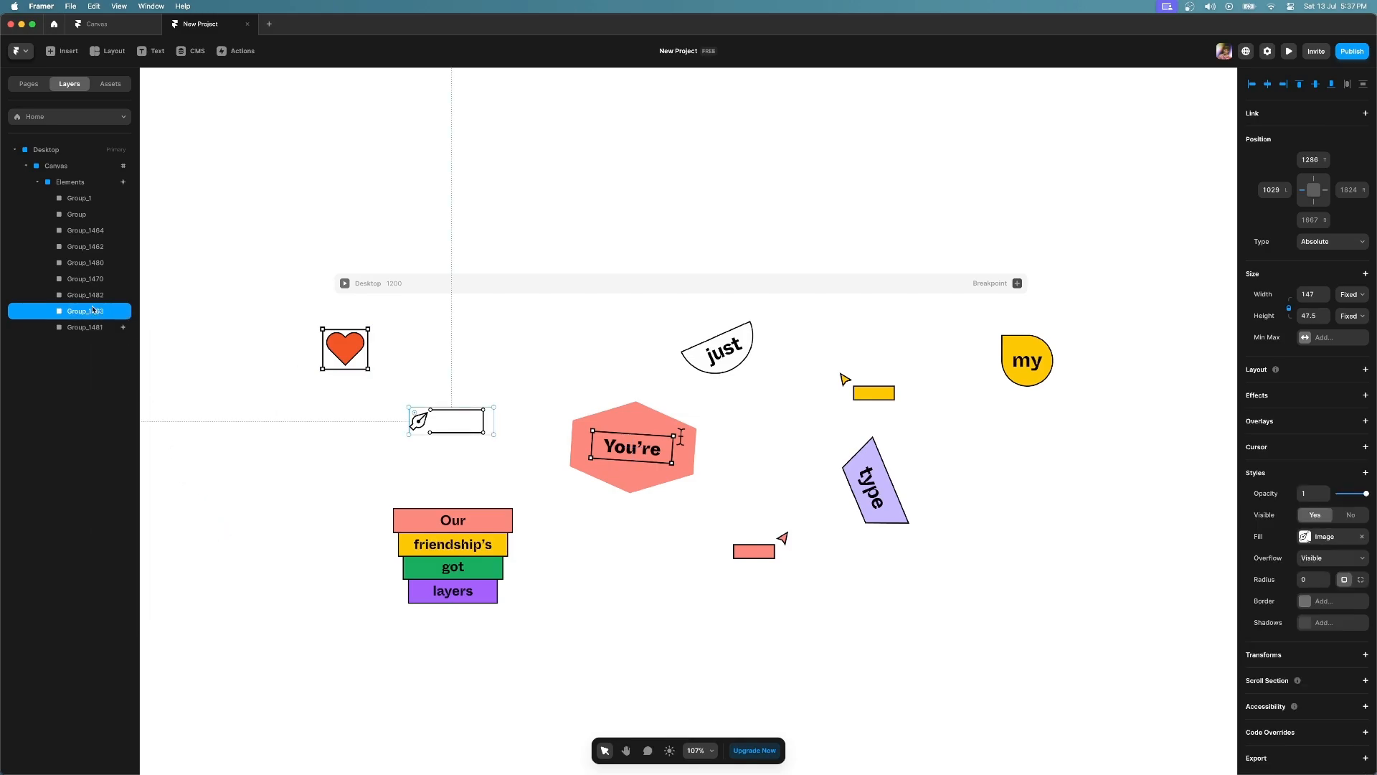
shift+click(88, 200)
right_click(95, 246)
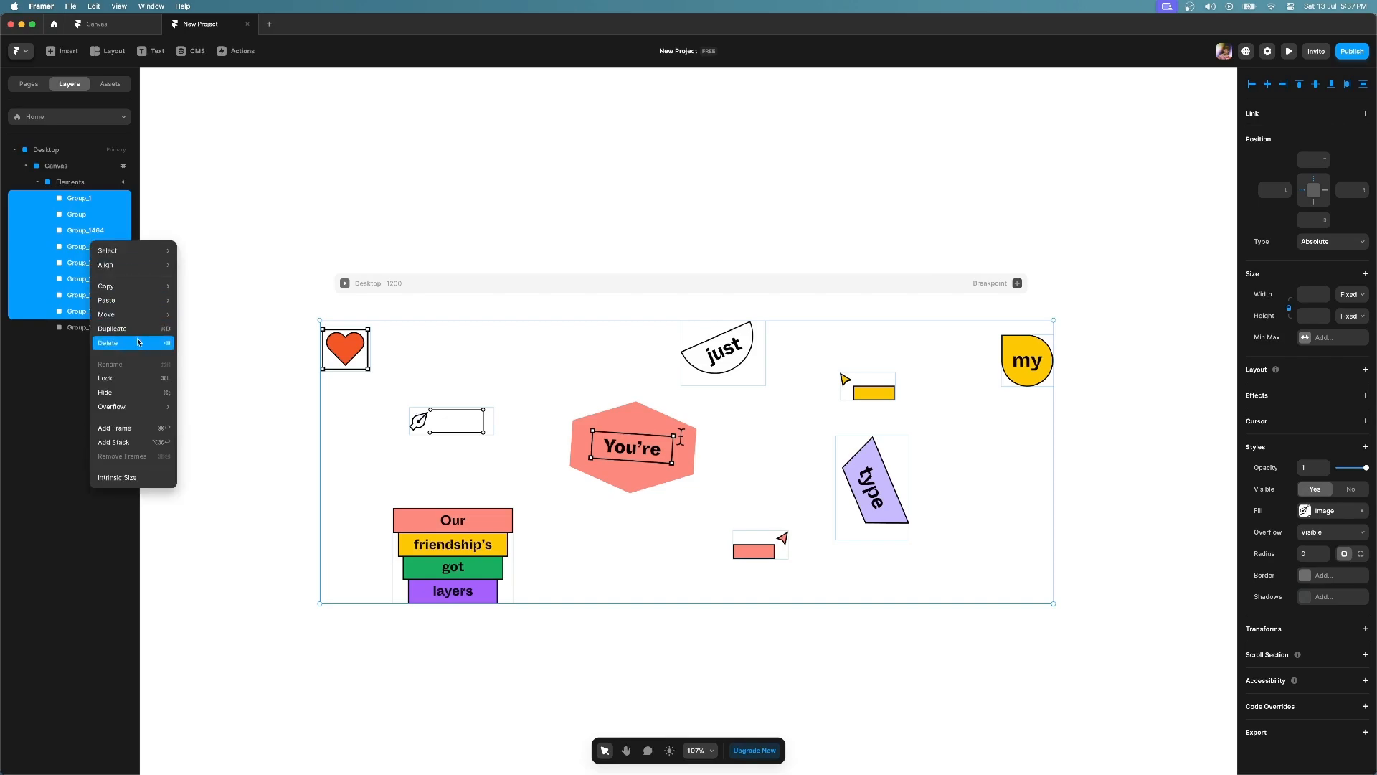
mouse_move(150, 302)
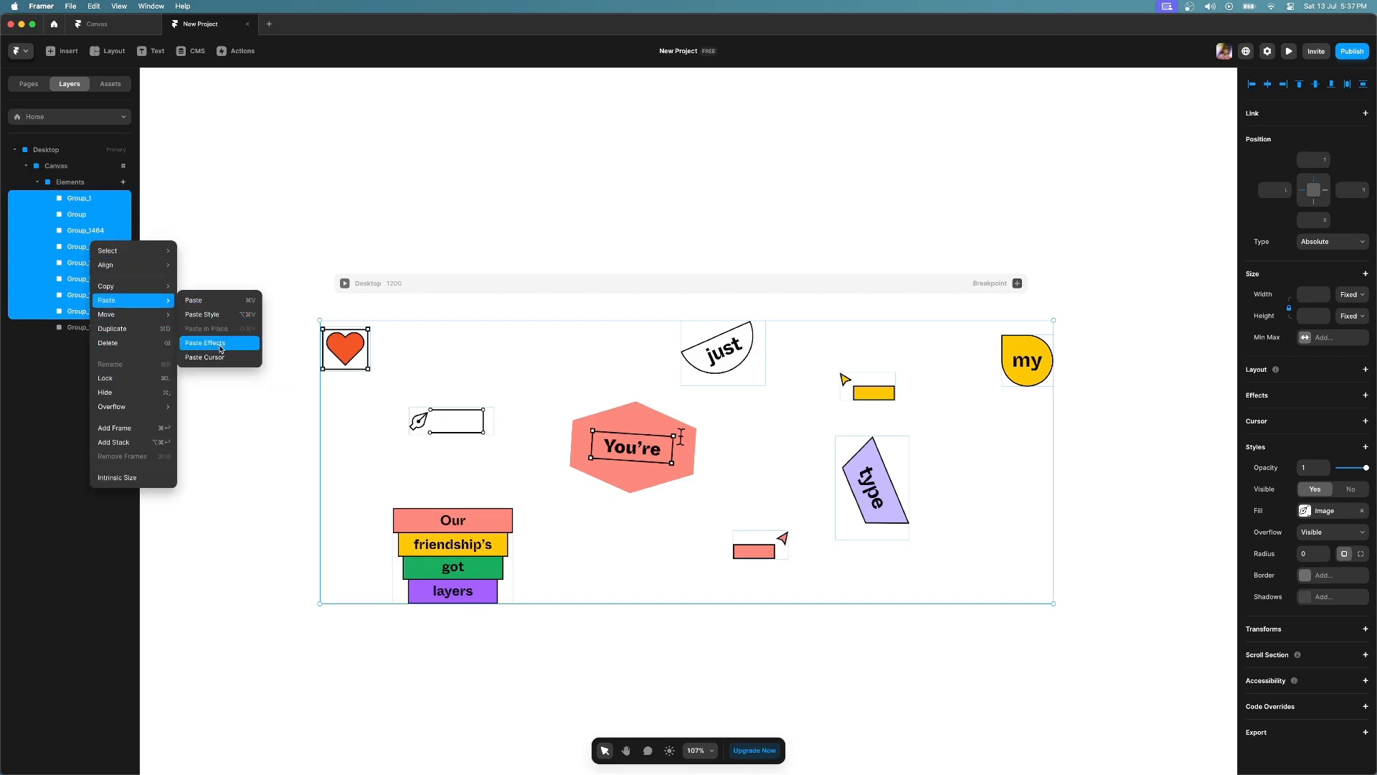
click(220, 349)
key(Escape)
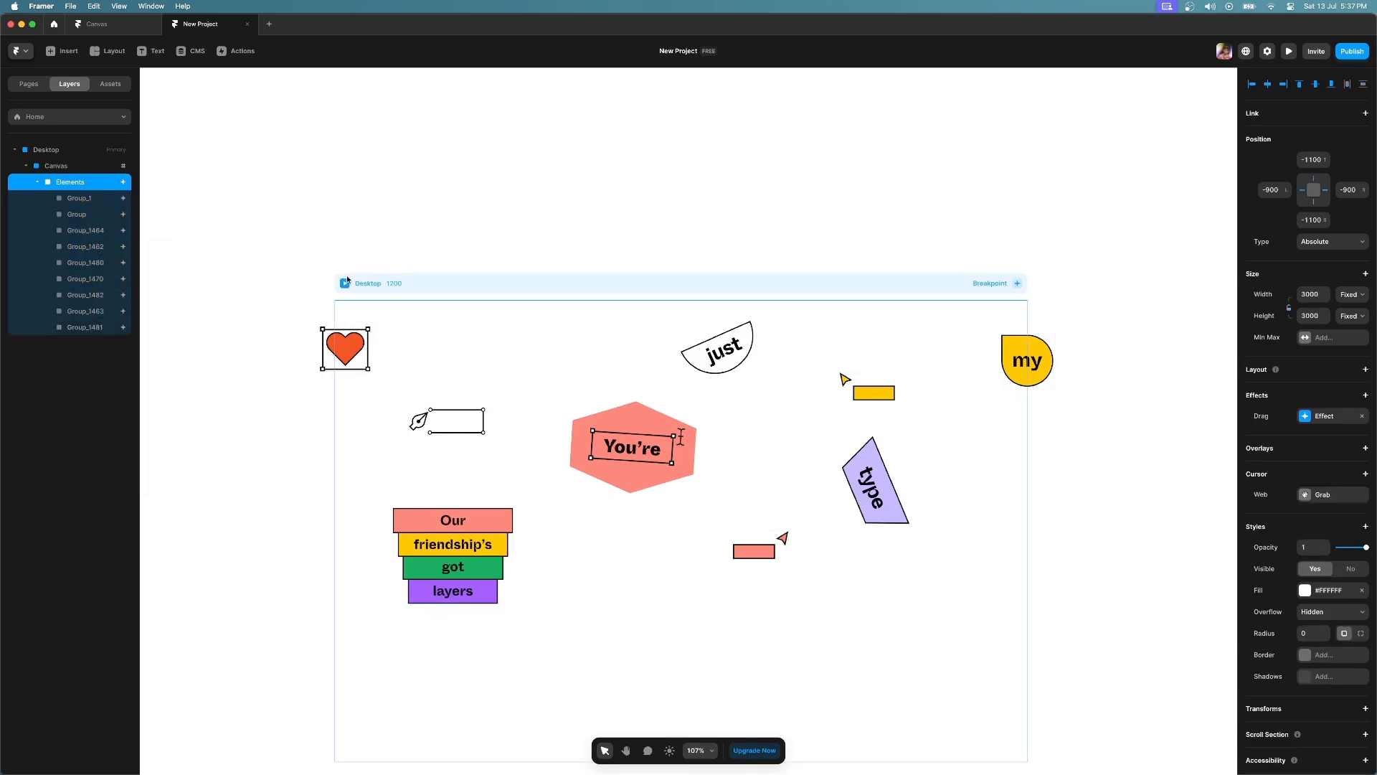
Step: Preview the Desktop breakpoint and test moving the whole canvas and the individual graphics
click(345, 284)
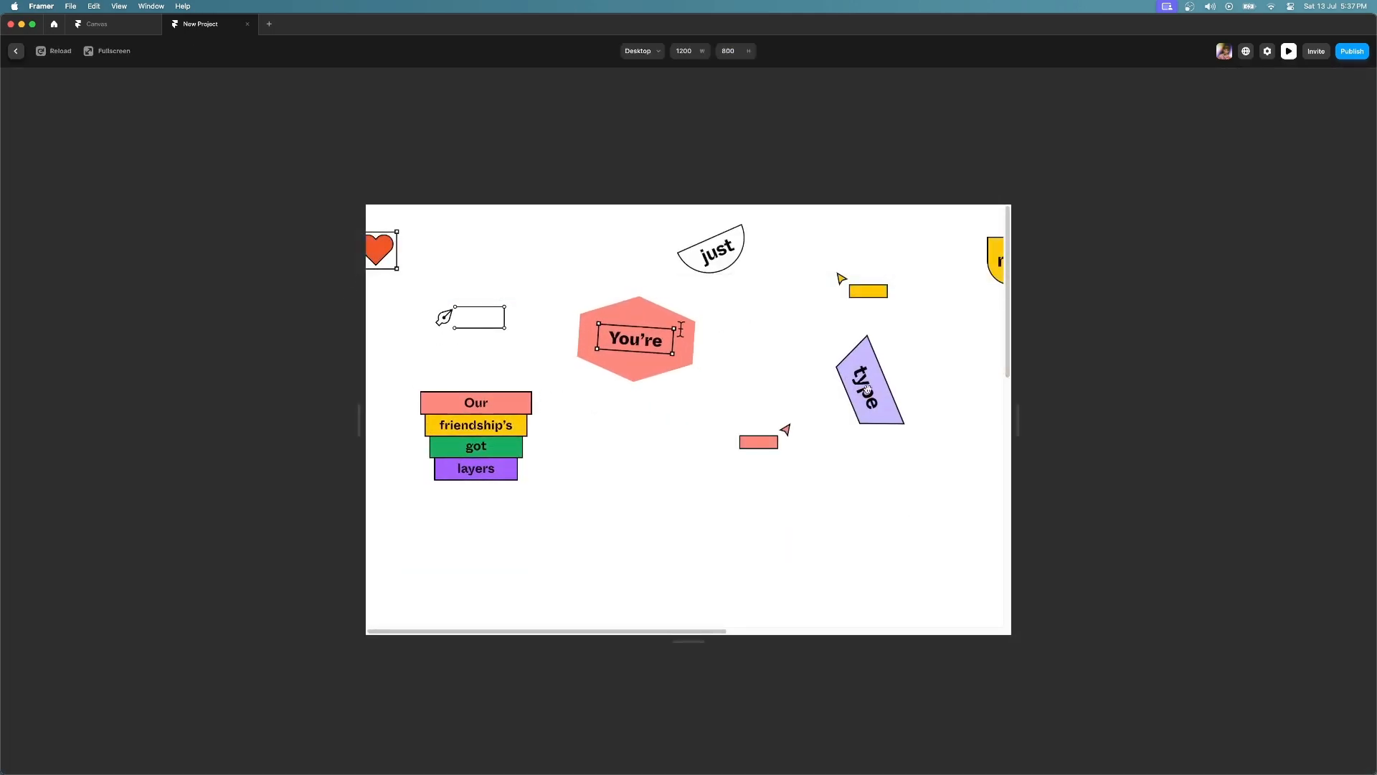
drag(644, 468, 636, 518)
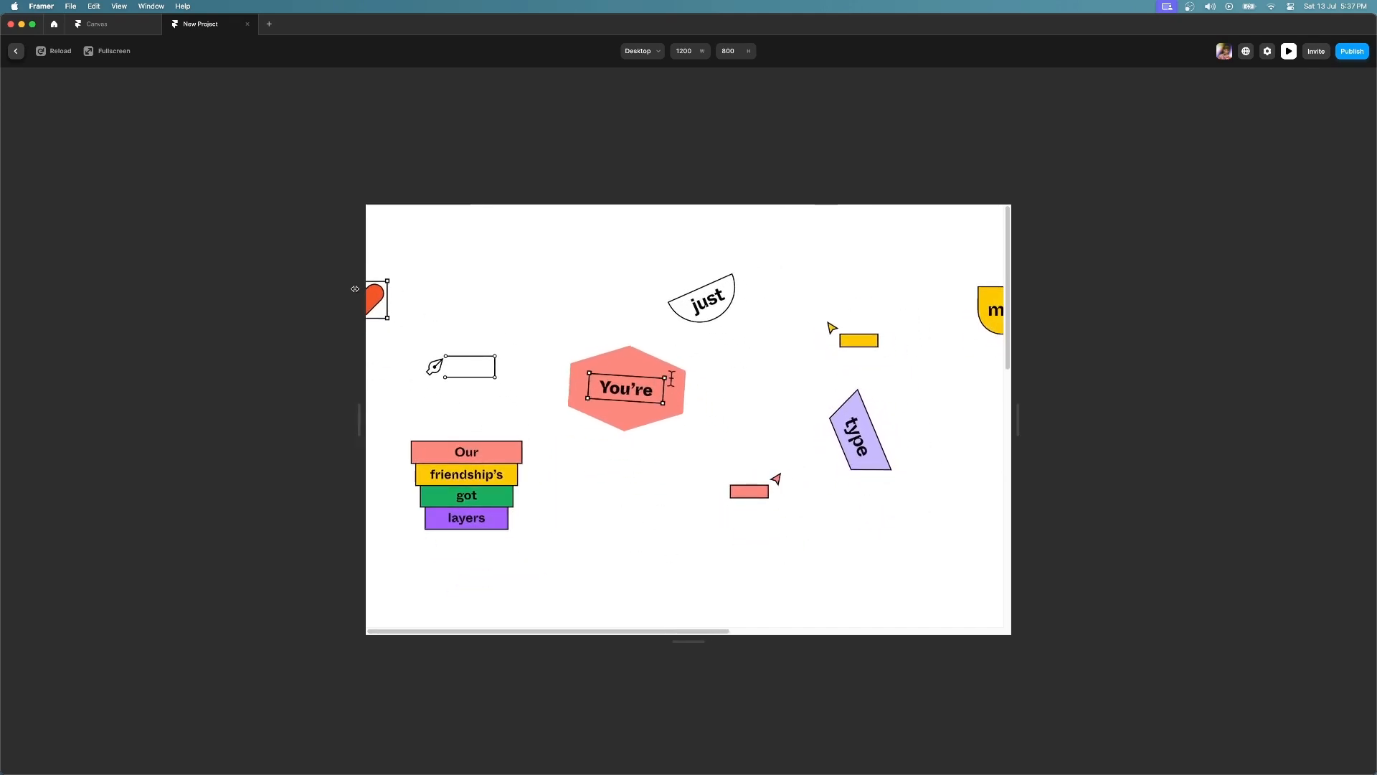
drag(379, 299, 631, 261)
drag(631, 391, 750, 477)
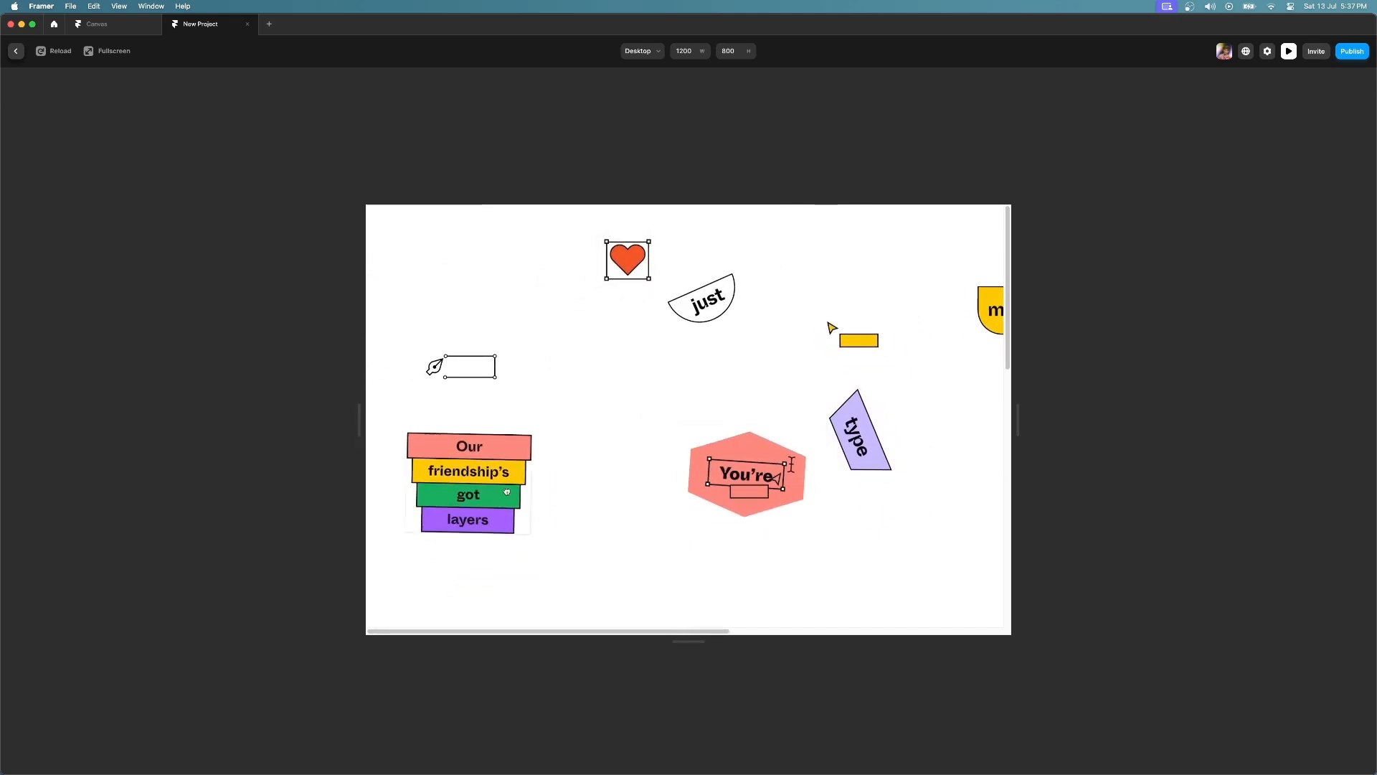
drag(507, 491, 583, 443)
drag(702, 301, 778, 337)
drag(462, 369, 449, 323)
drag(858, 341, 923, 368)
drag(882, 409, 897, 492)
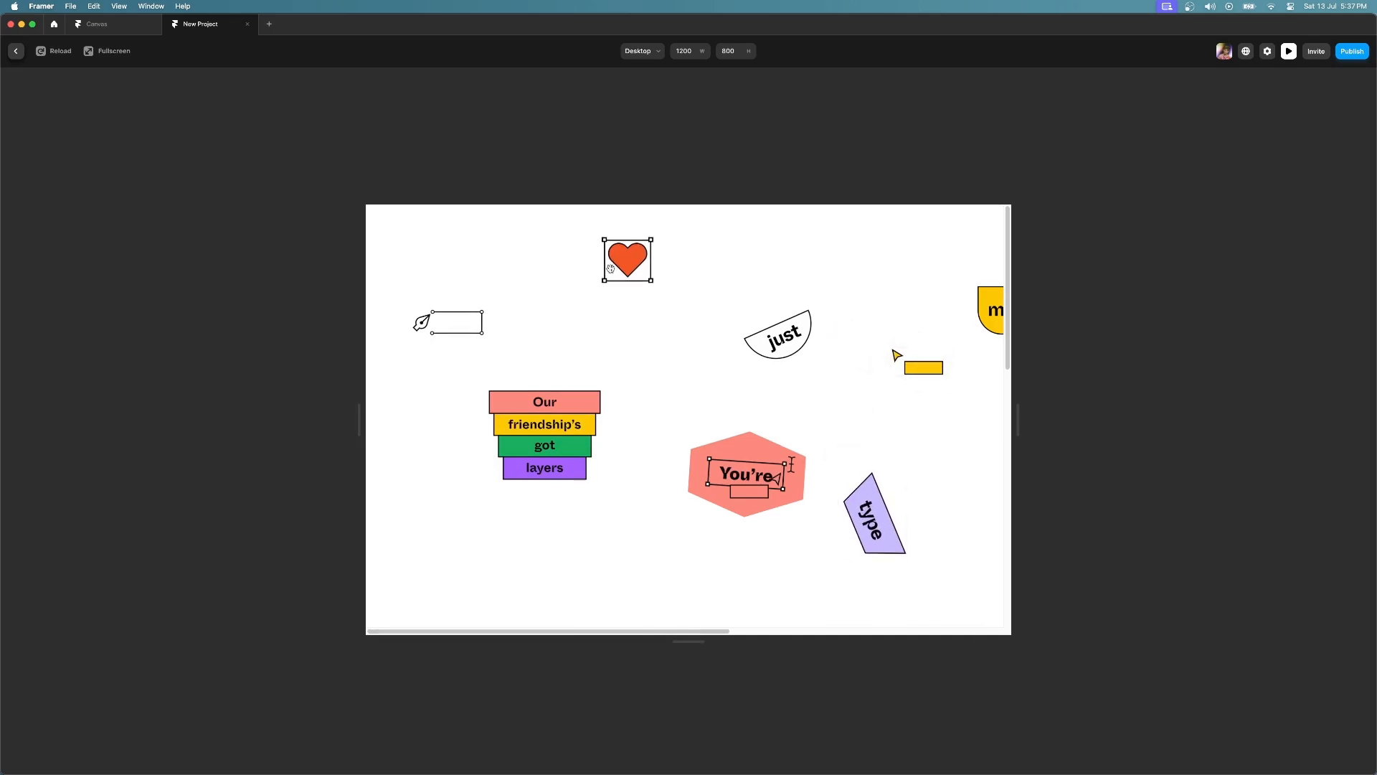
drag(611, 269, 585, 332)
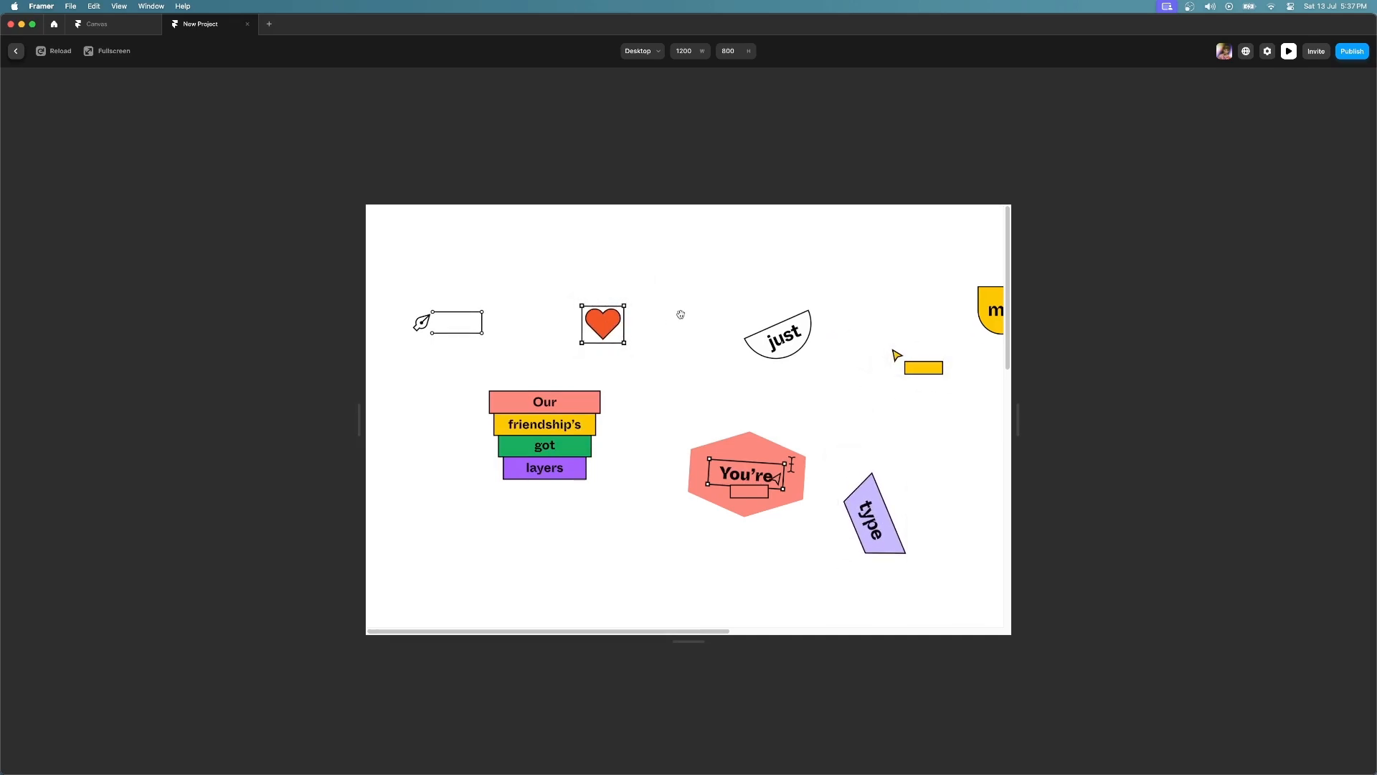